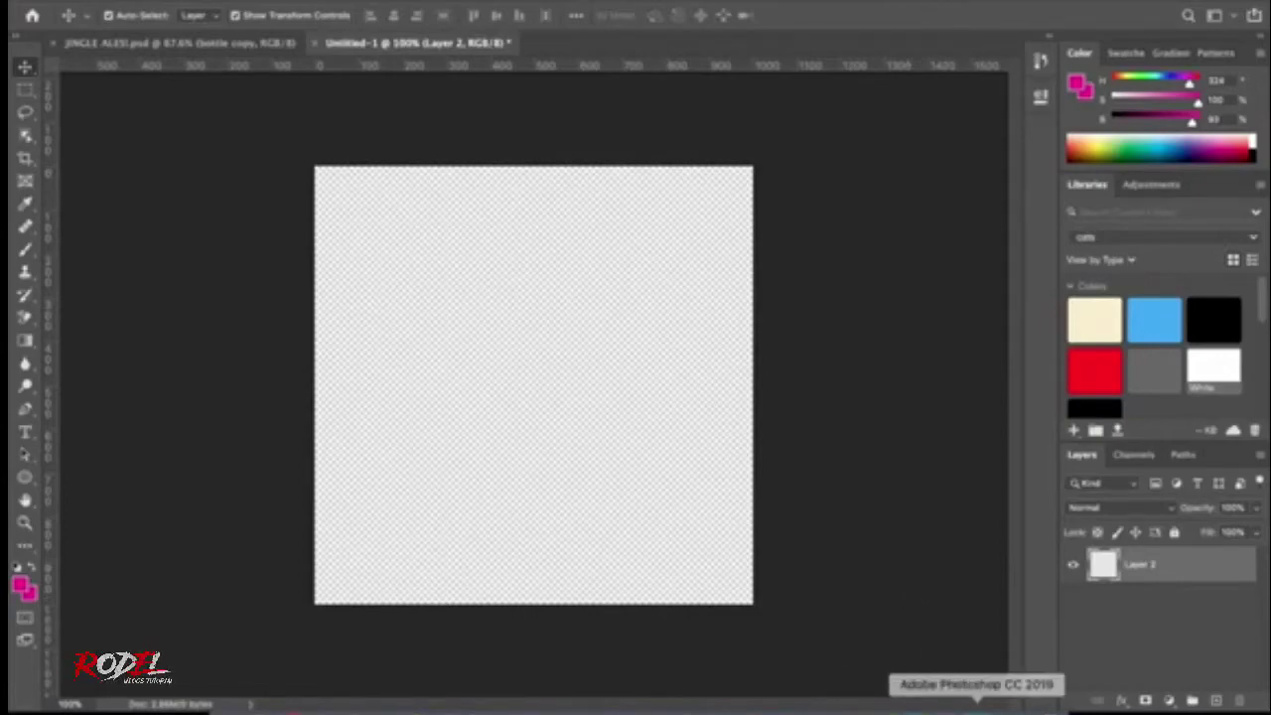
# Step: Switch to the blank Untitled-1 document and open the Window menu
pyautogui.click(976, 707)
pyautogui.click(571, 2)
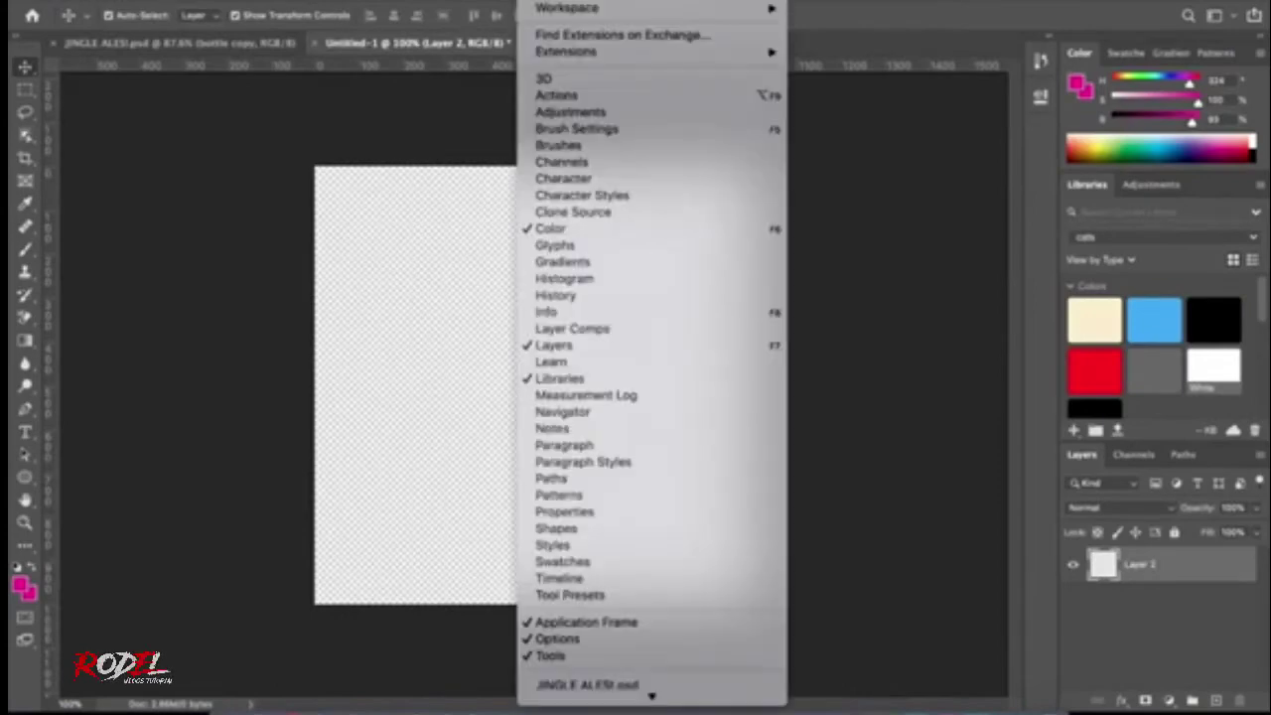
# Step: Show the Patterns panel and scroll through its pattern swatches and groups
pyautogui.click(593, 497)
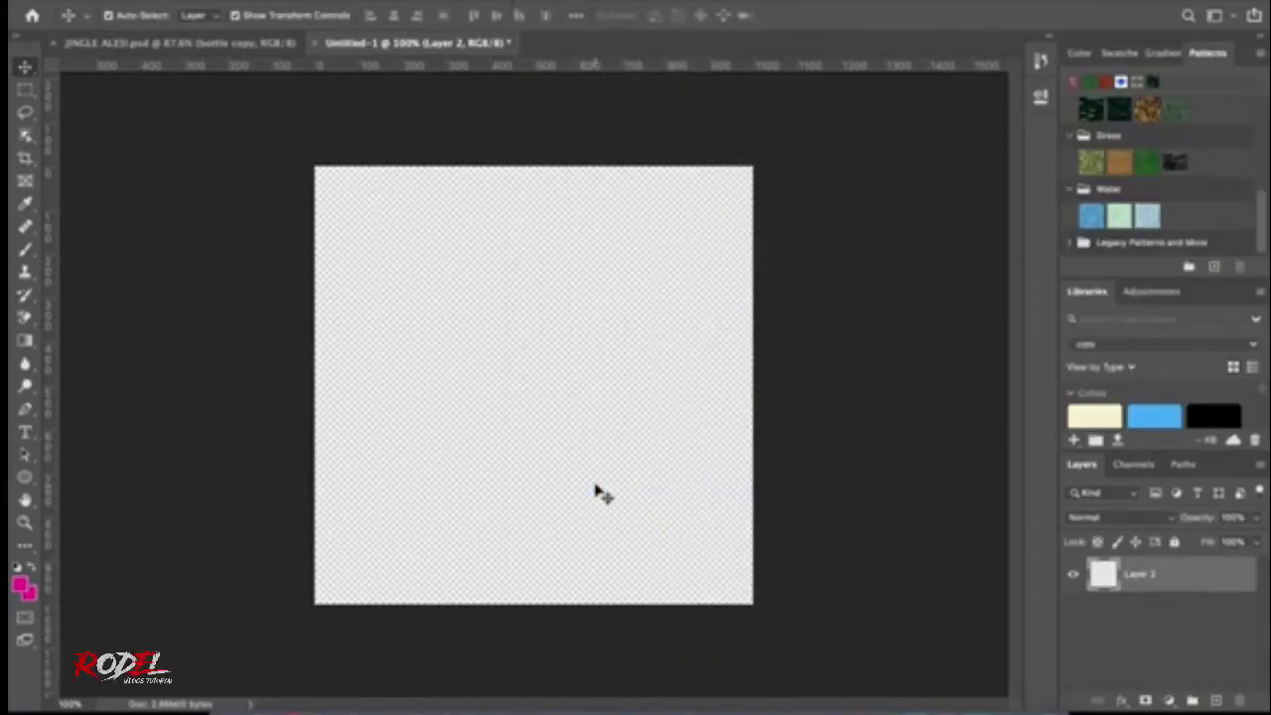
pyautogui.scroll(5, 1170, 184)
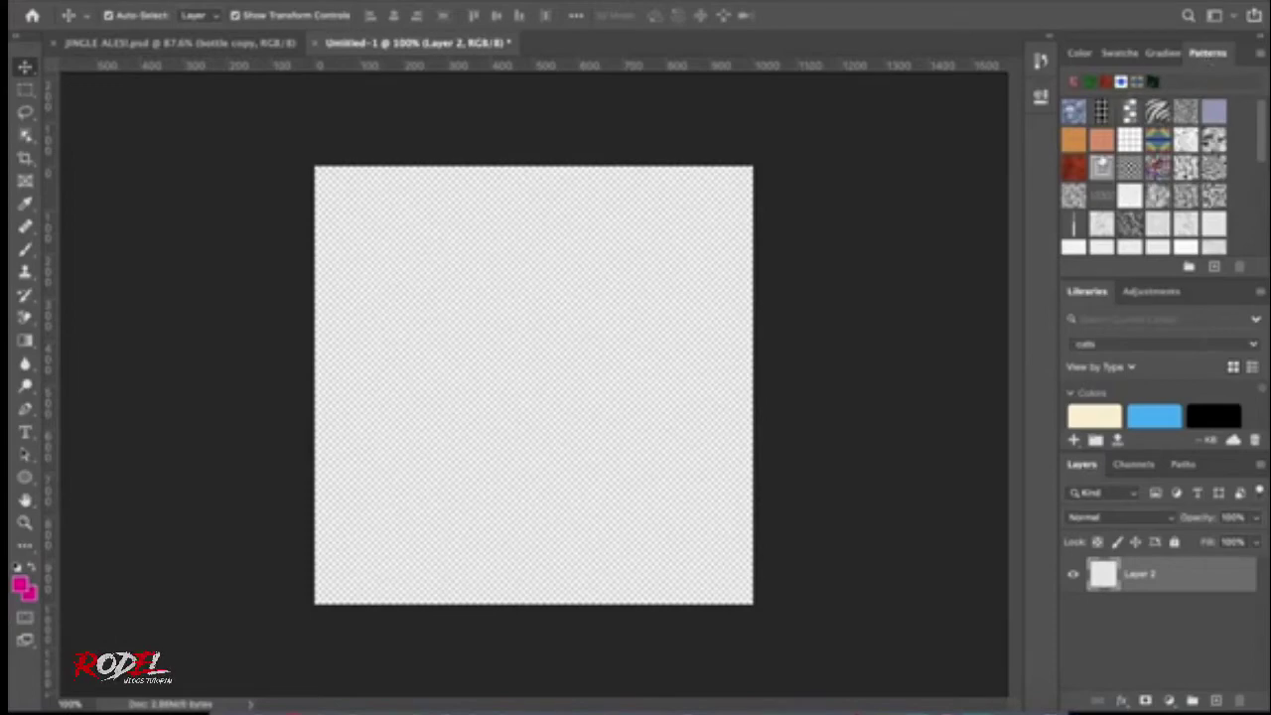
pyautogui.scroll(-2, 1101, 164)
pyautogui.scroll(-2, 1101, 164)
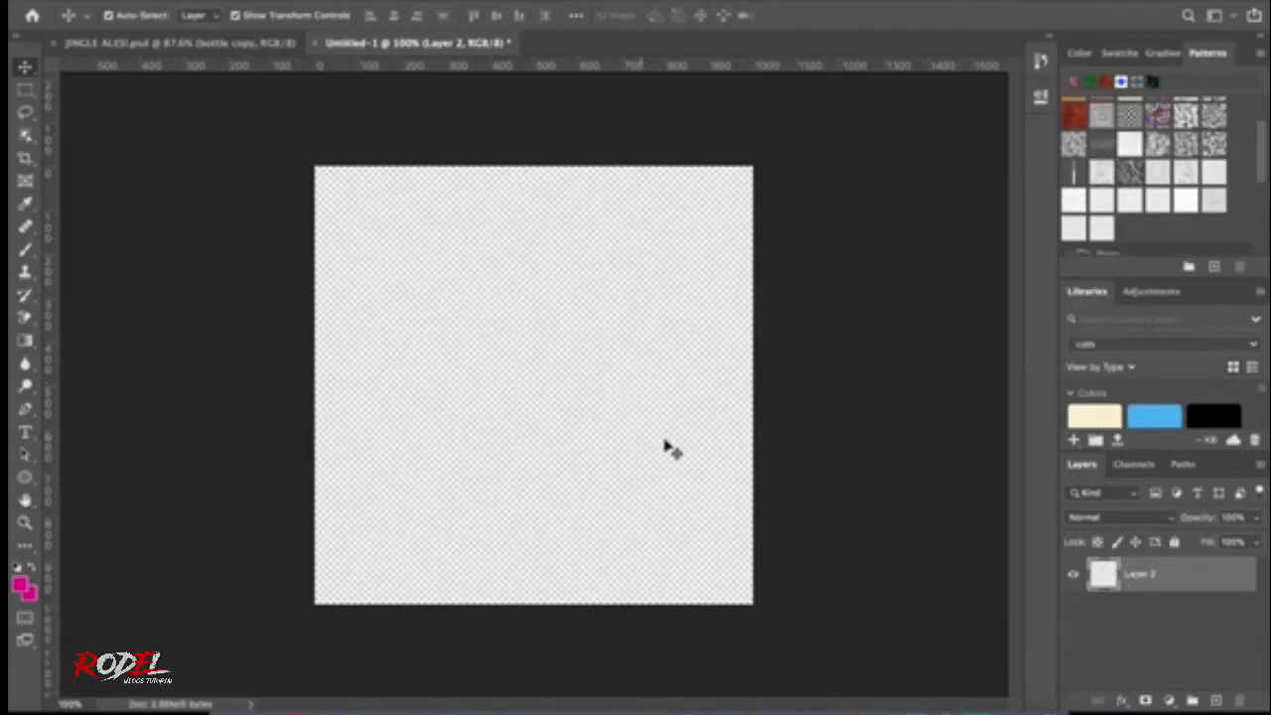
pyautogui.scroll(2, 1168, 152)
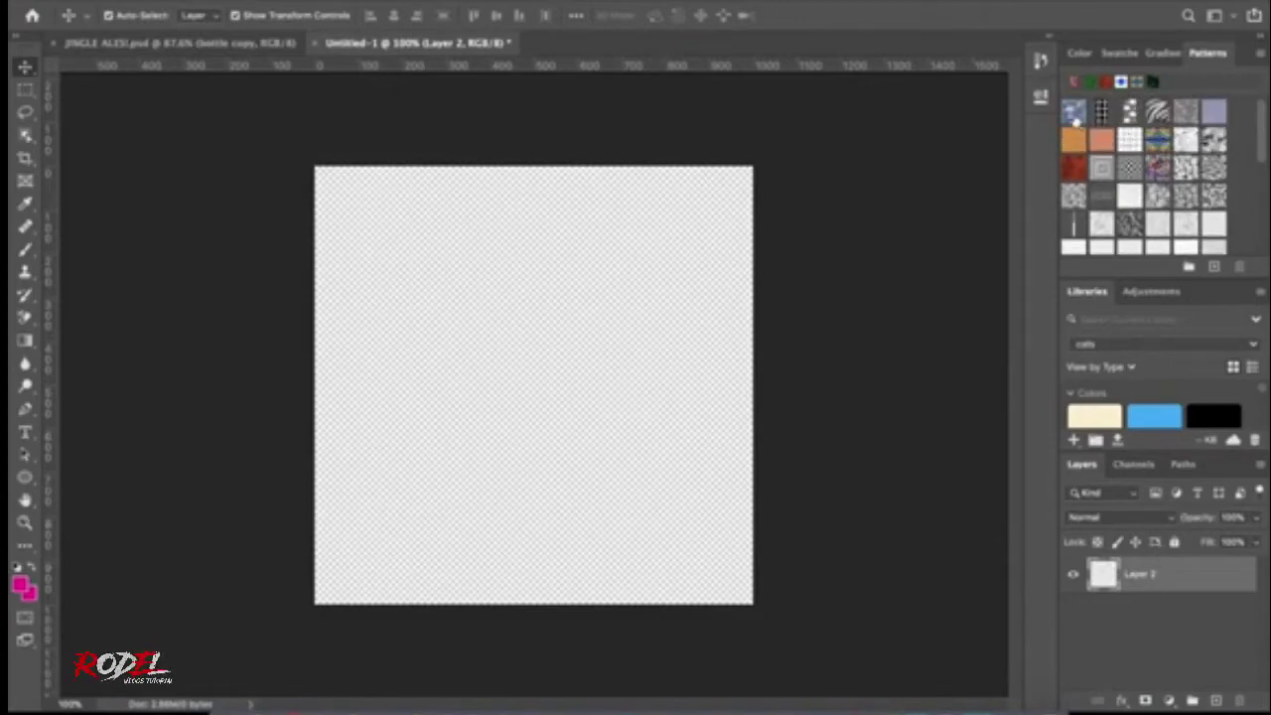
pyautogui.scroll(-2, 1092, 159)
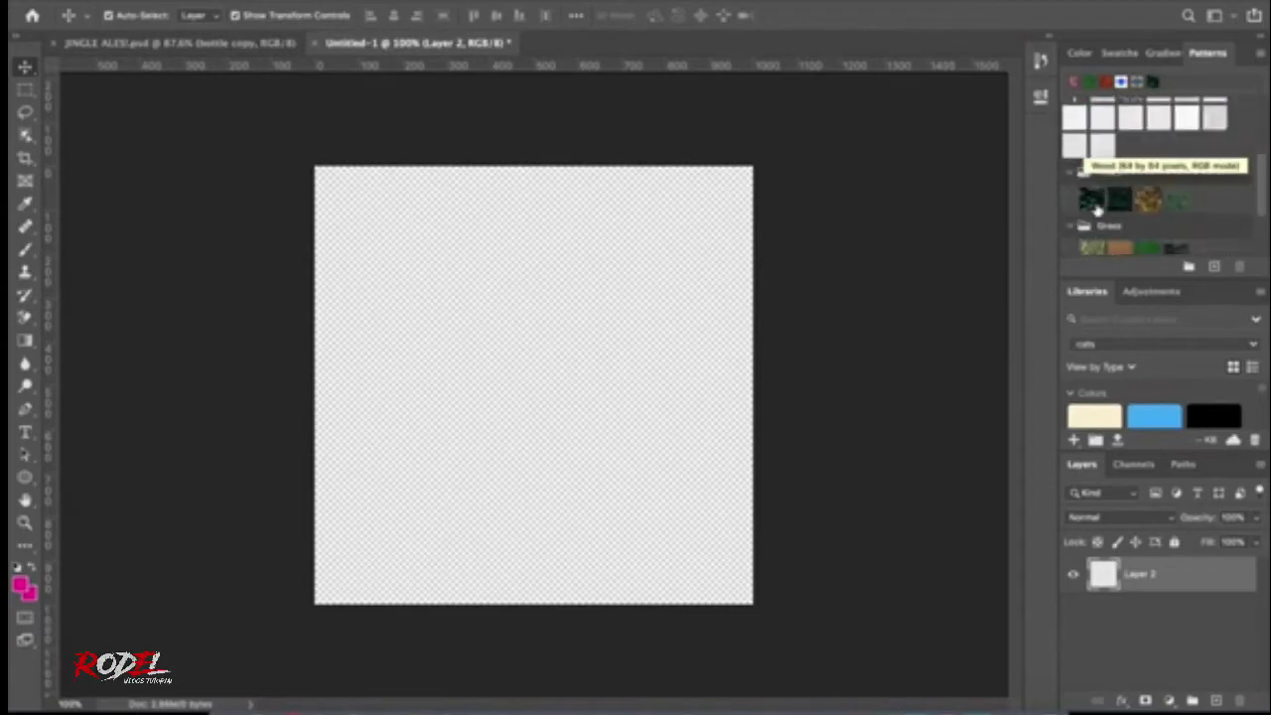
pyautogui.scroll(2, 1082, 189)
# Step: Try the red knit pattern fill, undo it, and browse the pattern groups
pyautogui.click(1075, 169)
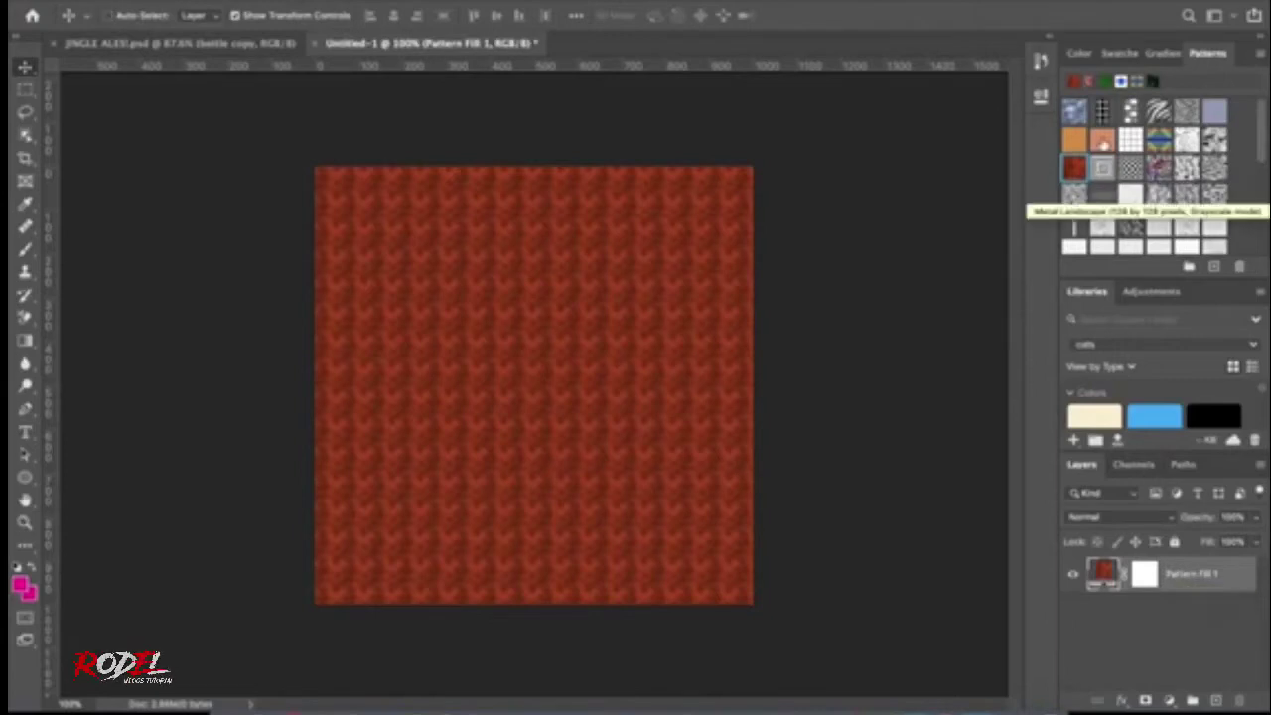
pyautogui.hotkey('ctrl', 'z')
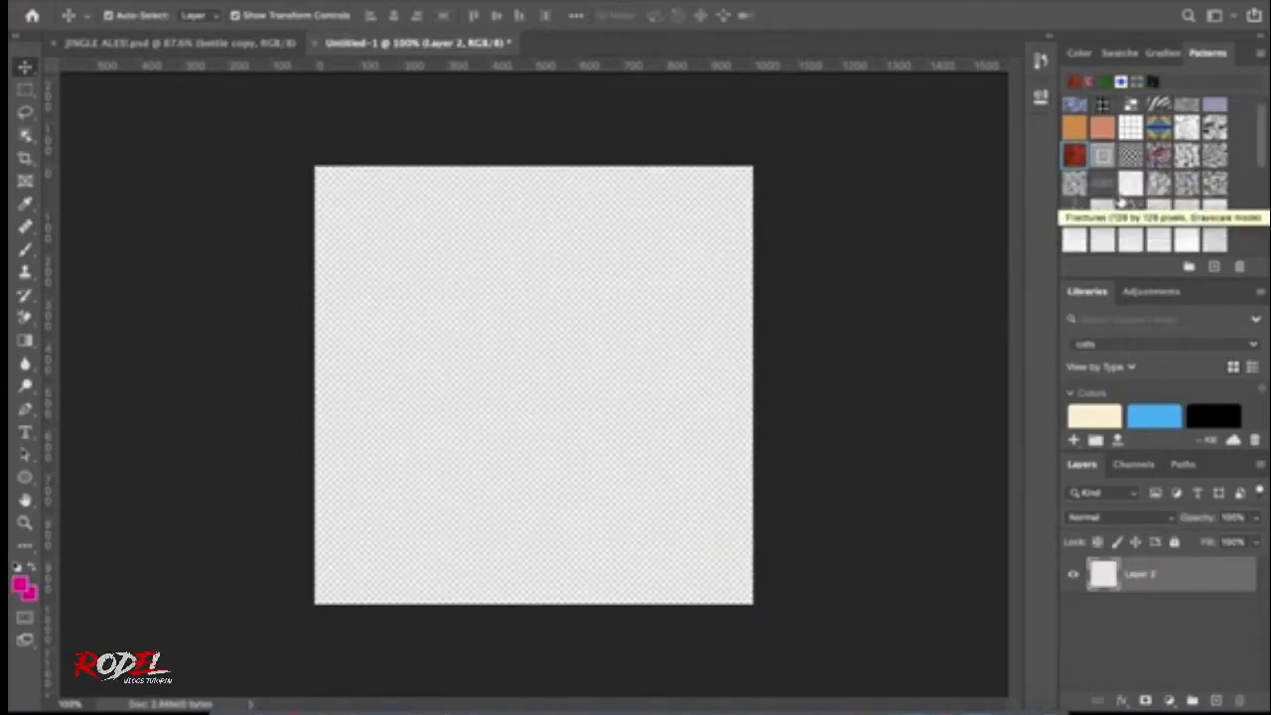
pyautogui.scroll(-3, 1121, 203)
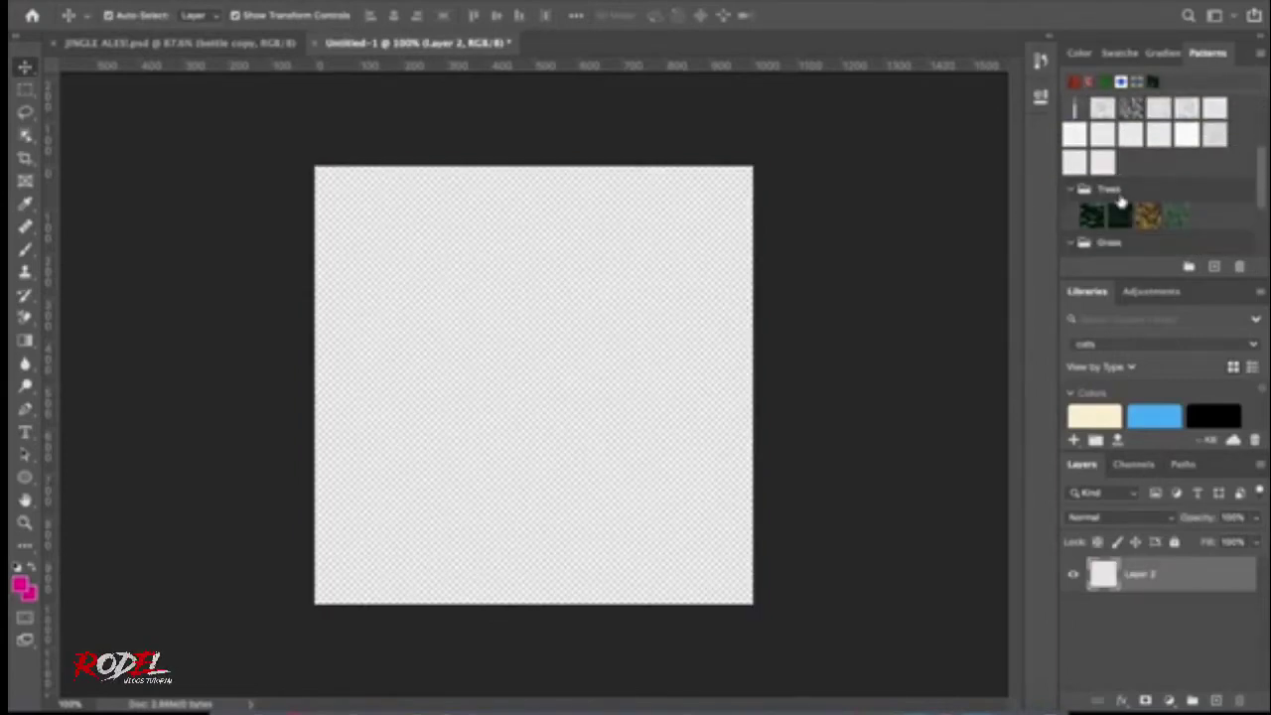
pyautogui.scroll(-1, 1121, 203)
pyautogui.scroll(2, 1121, 202)
pyautogui.scroll(3, 1123, 198)
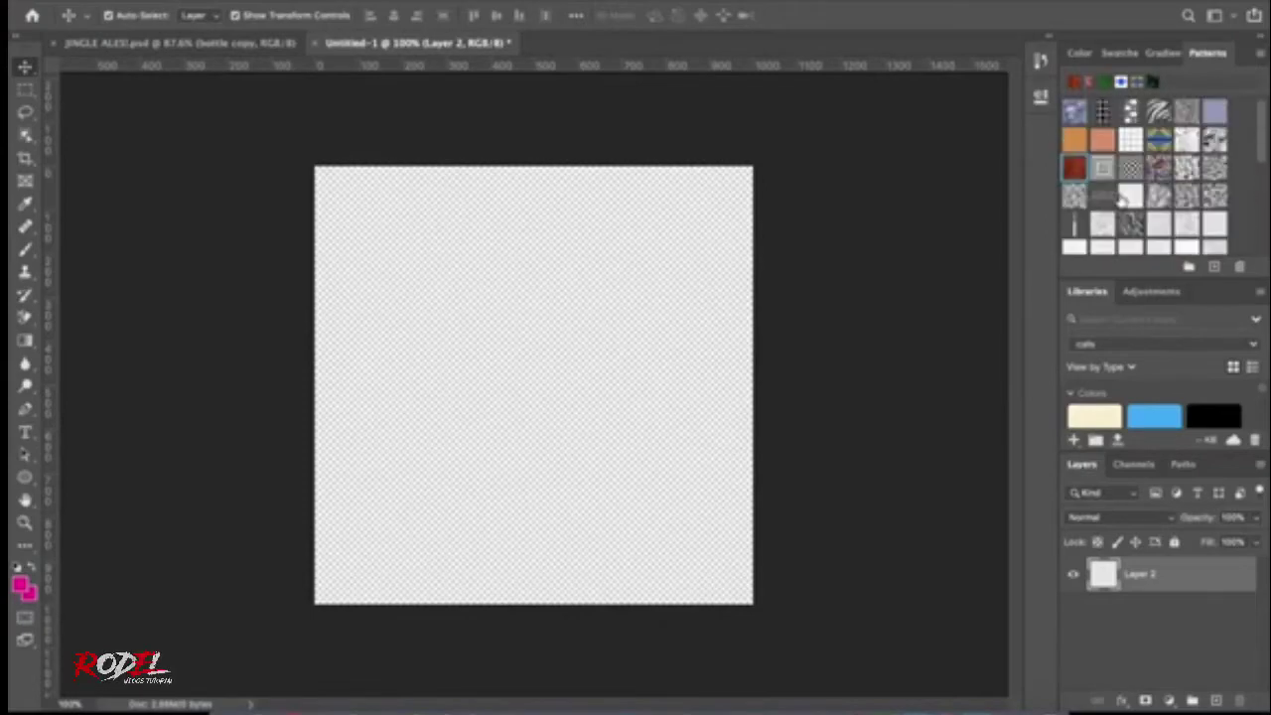
# Step: Fill the canvas with the first leaf pattern in the Trees group
pyautogui.scroll(-3, 1120, 198)
pyautogui.scroll(-1, 1120, 201)
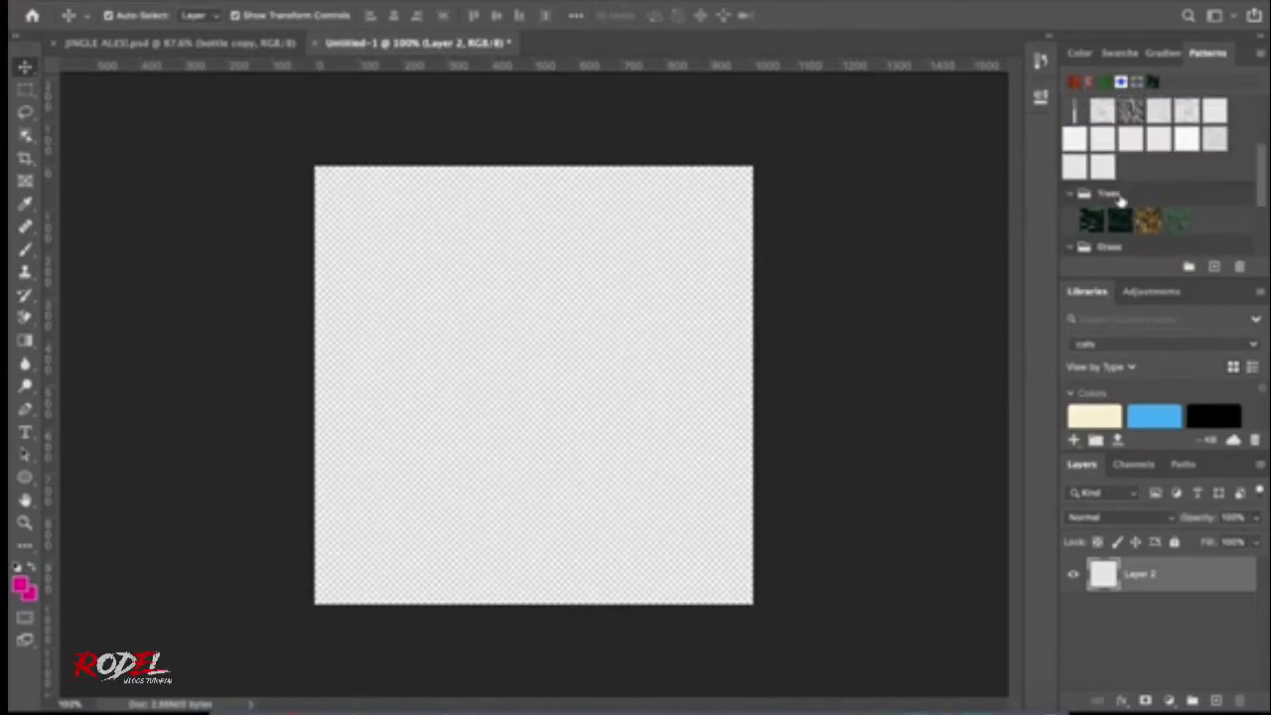
pyautogui.scroll(-2, 1120, 203)
pyautogui.scroll(-1, 1095, 182)
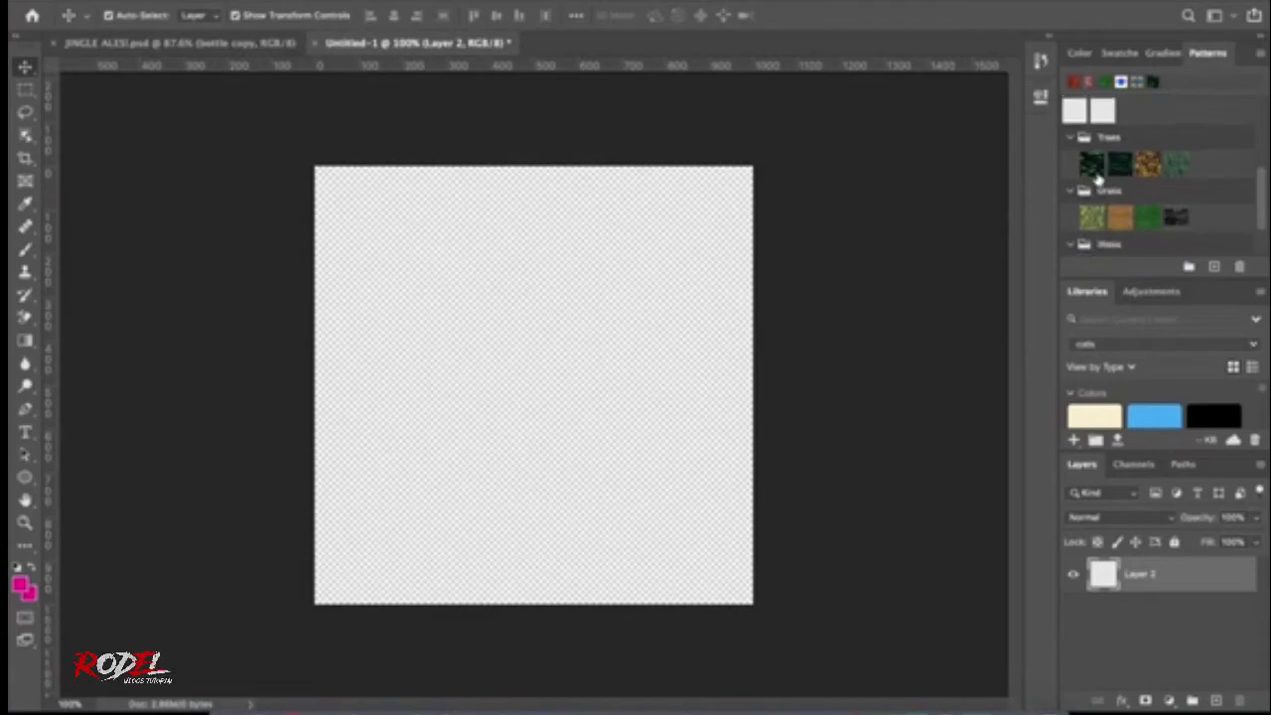
pyautogui.scroll(-1, 1094, 179)
pyautogui.scroll(-1, 1092, 202)
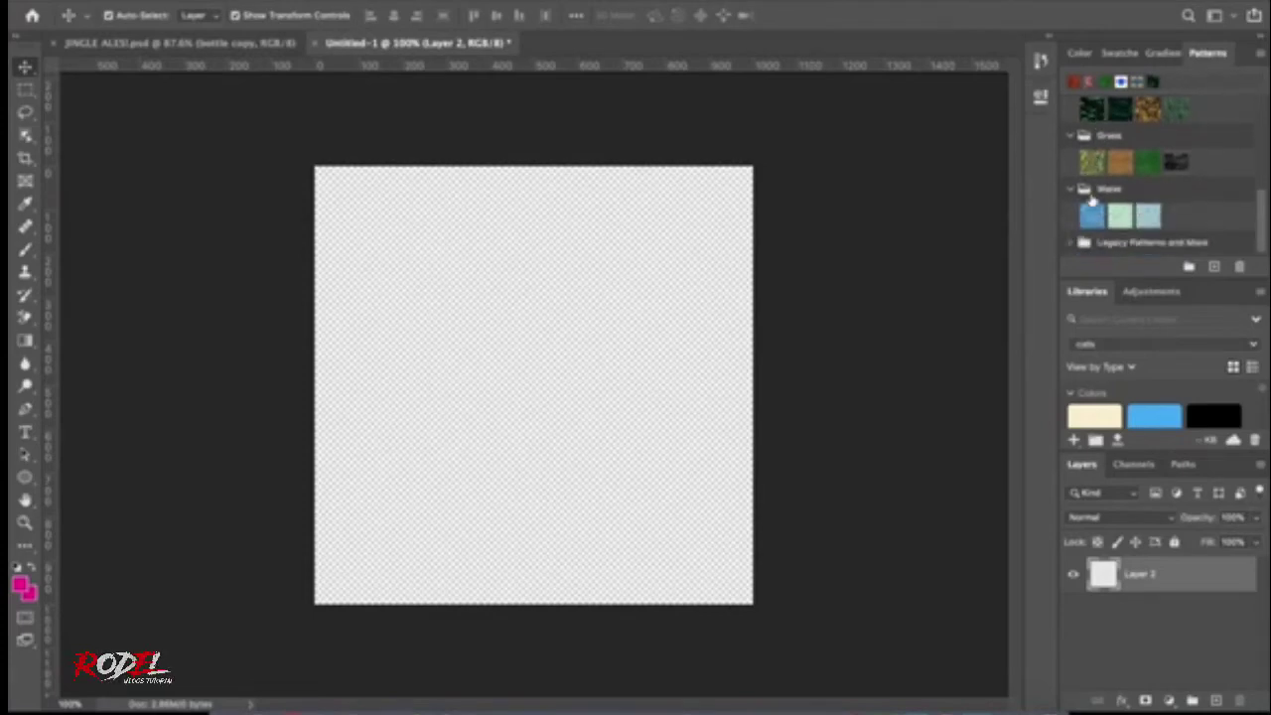
pyautogui.scroll(1, 1152, 172)
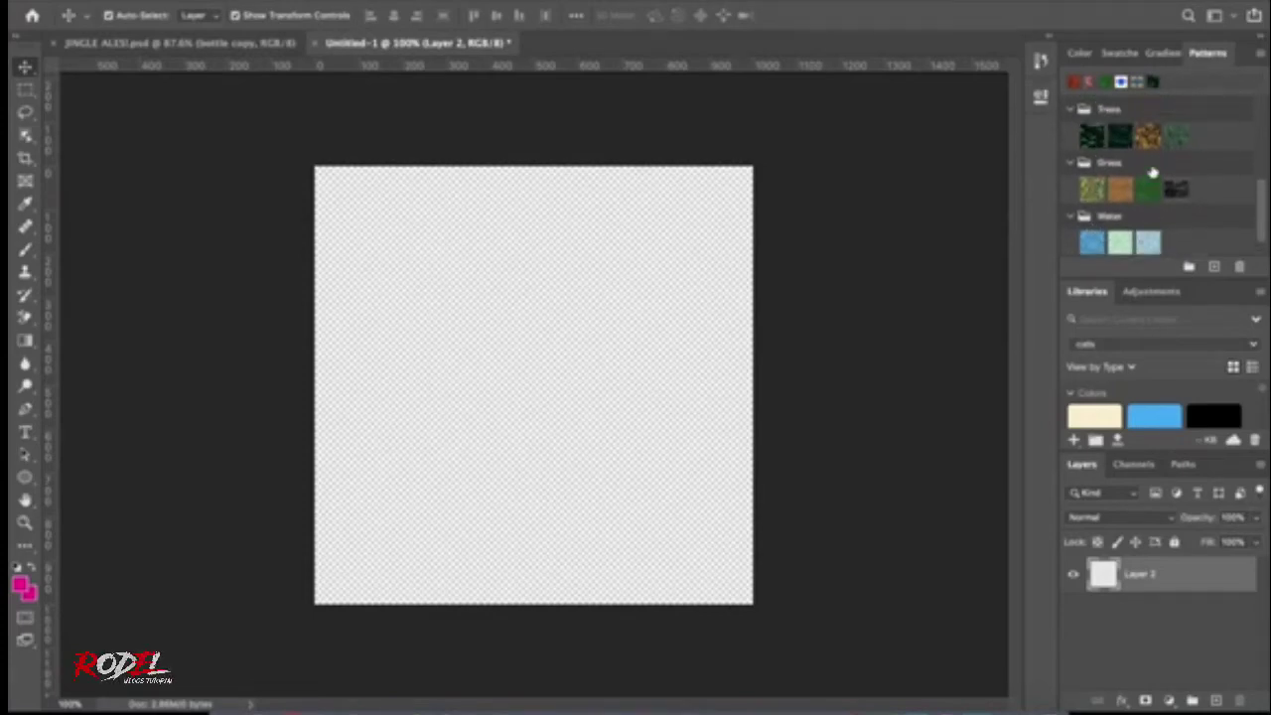
pyautogui.click(1093, 136)
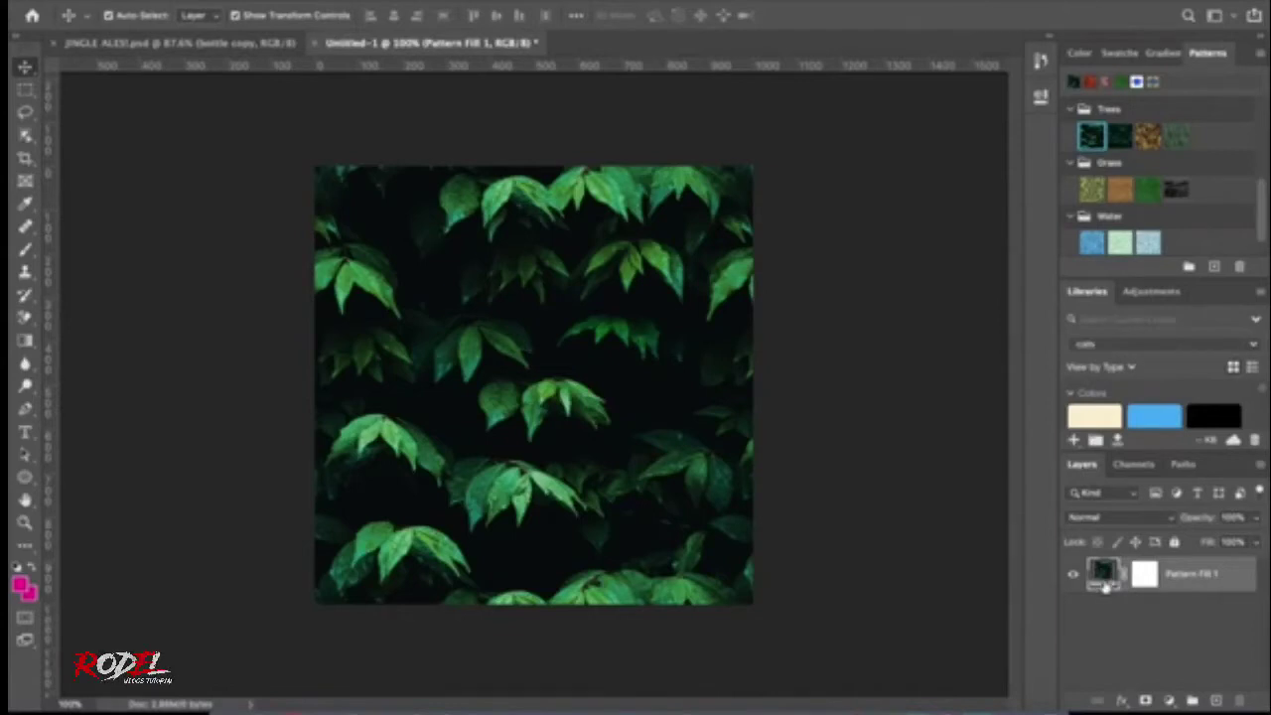
# Step: Set the Pattern Fill 1 leaf pattern's scale to 56% and apply it
pyautogui.doubleClick(1104, 581)
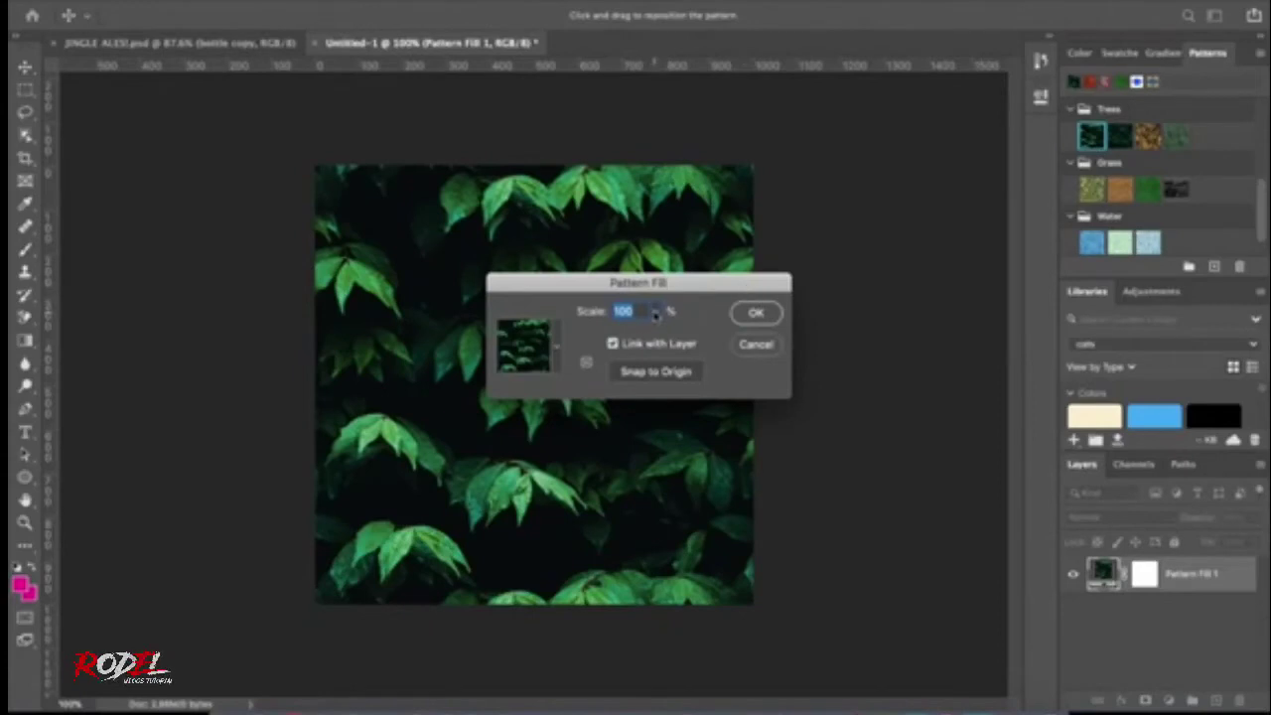
pyautogui.click(654, 314)
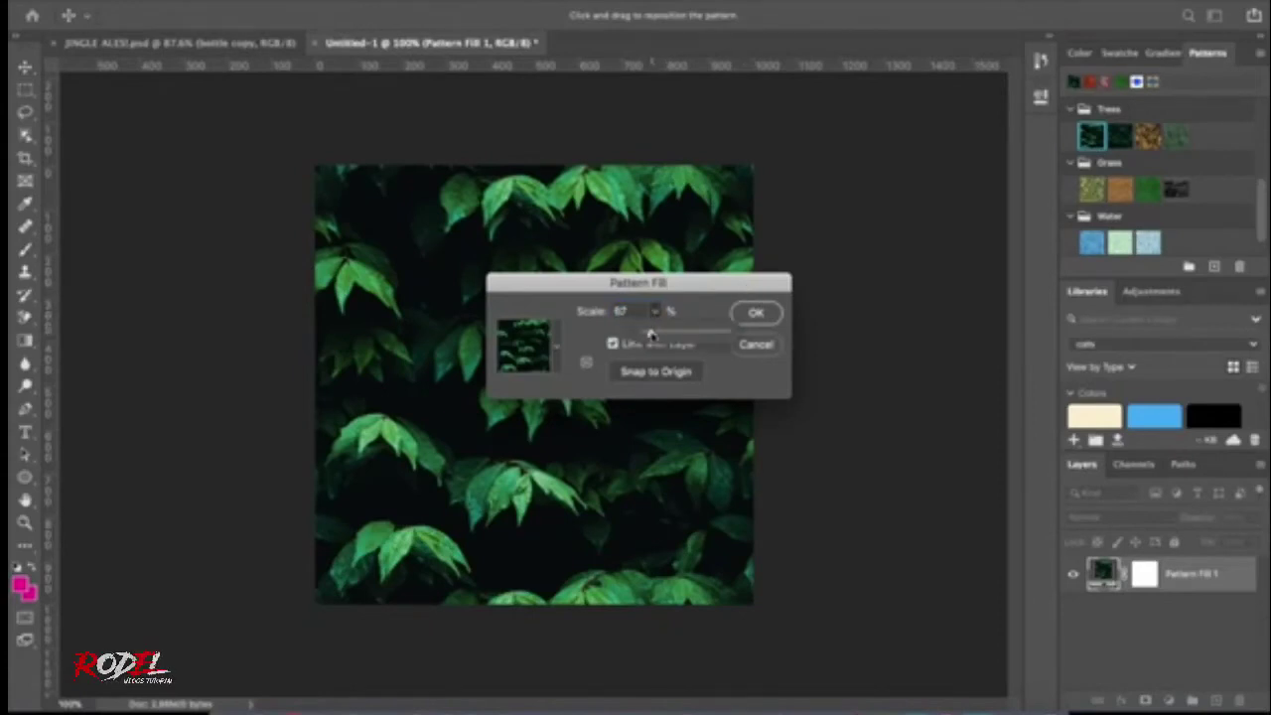
pyautogui.moveTo(653, 333); pyautogui.dragTo(650, 335)
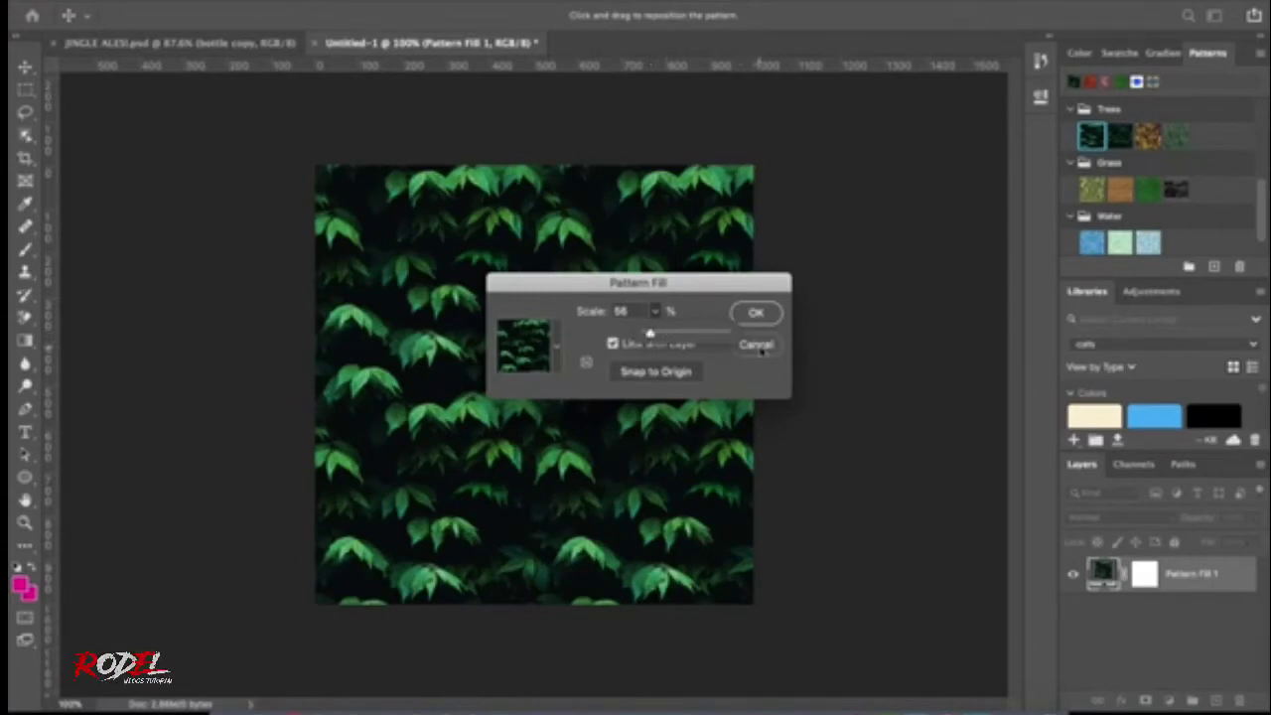
pyautogui.click(755, 314)
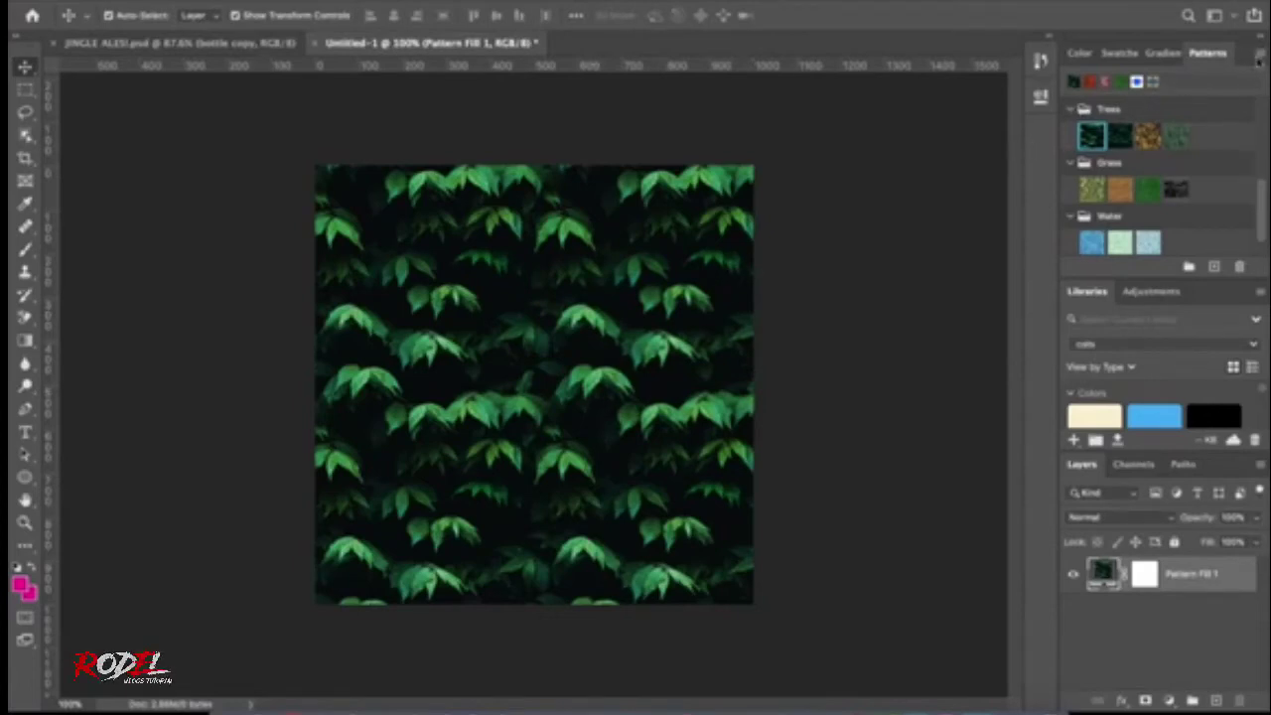
pyautogui.click(1259, 56)
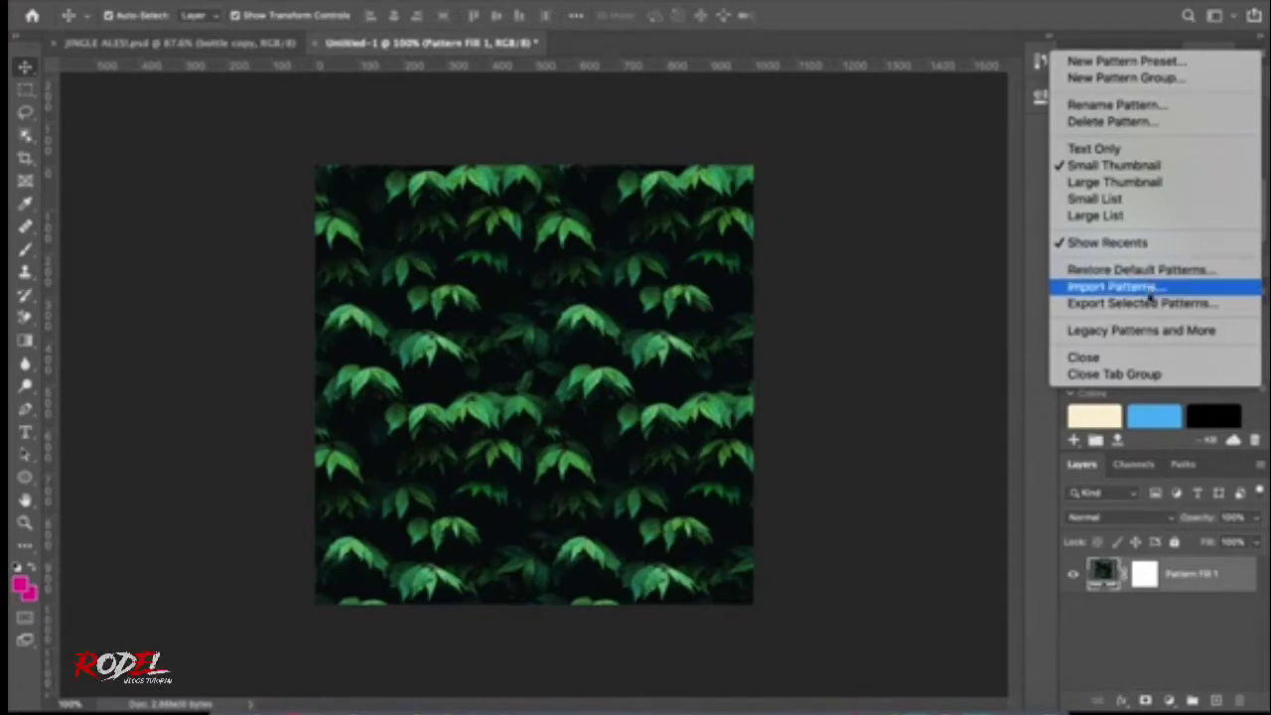
pyautogui.click(1114, 286)
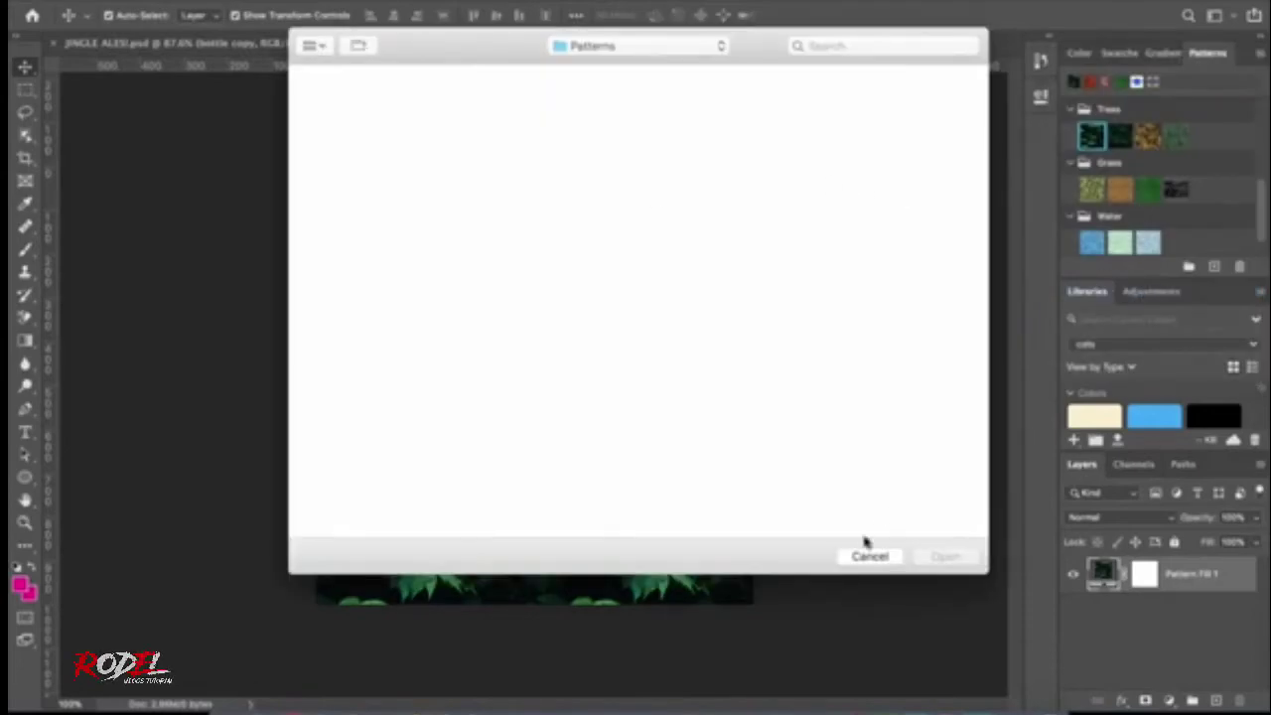
pyautogui.click(867, 554)
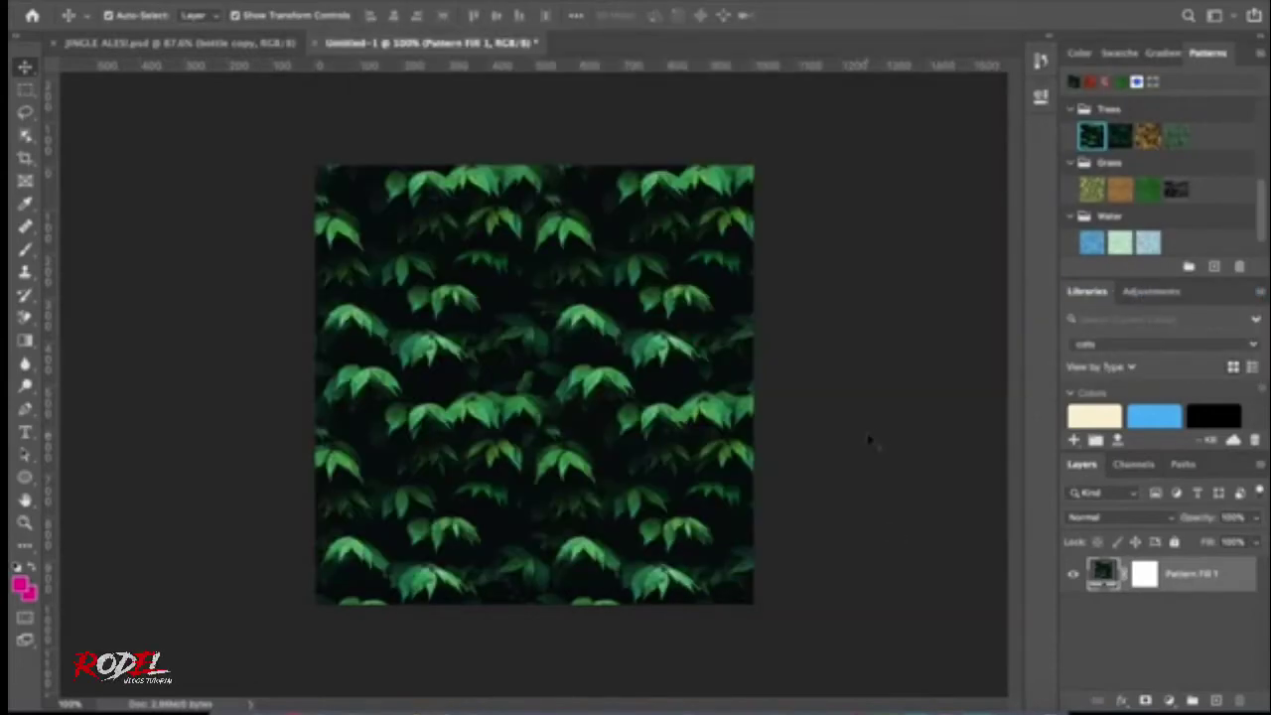
# Step: Expand the Legacy Patterns and More group in the Patterns panel
pyautogui.scroll(-2, 1135, 242)
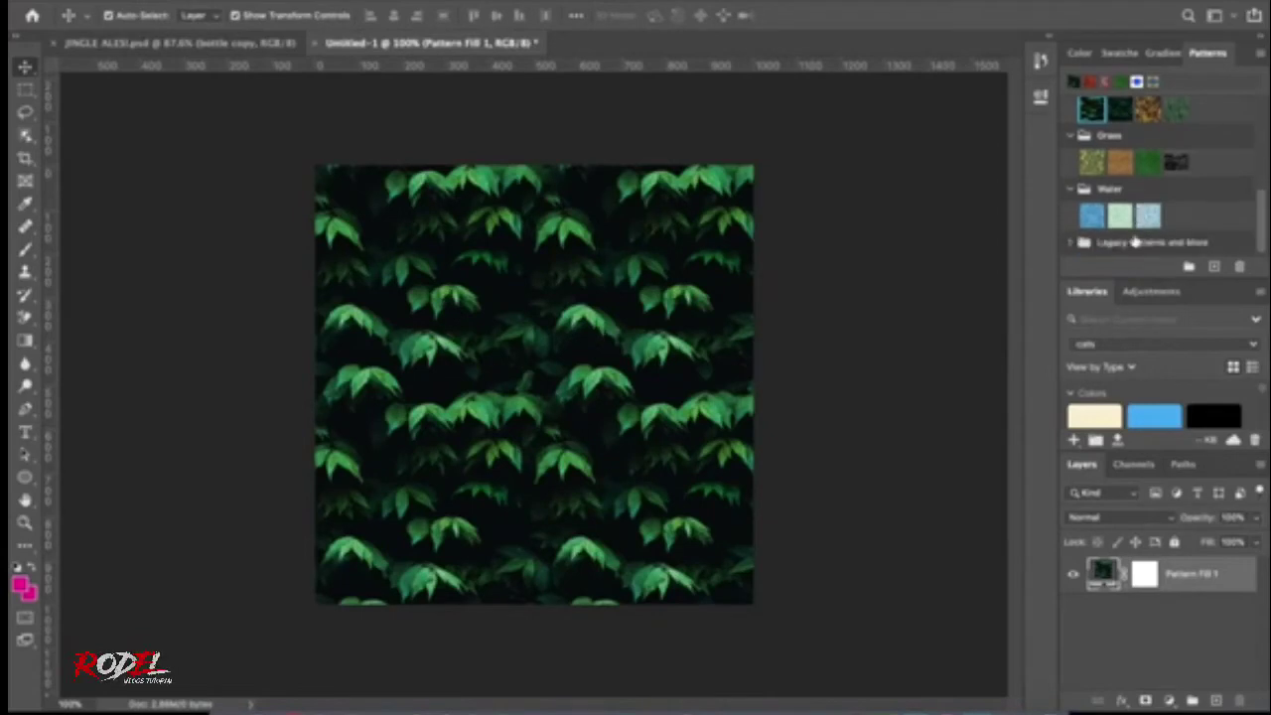
pyautogui.scroll(-1, 1127, 206)
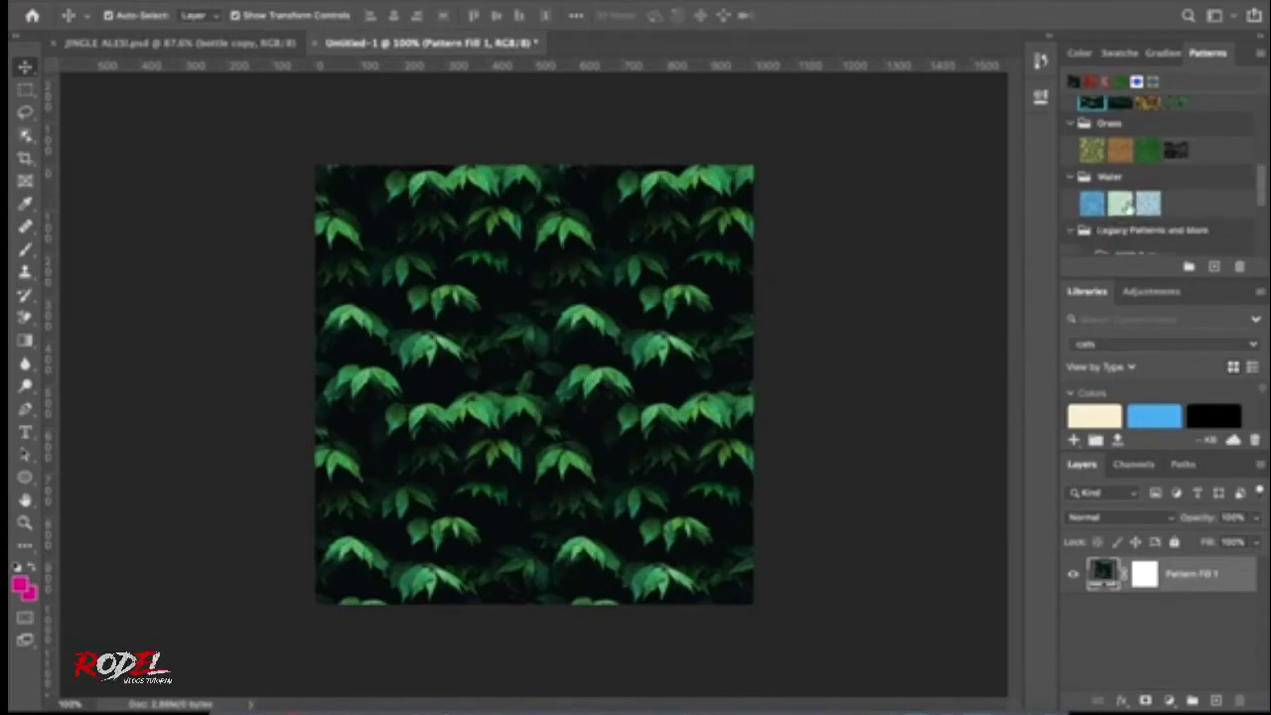
pyautogui.scroll(-2, 1127, 206)
pyautogui.scroll(-3, 1112, 188)
pyautogui.scroll(-2, 1092, 164)
pyautogui.scroll(-1, 1072, 139)
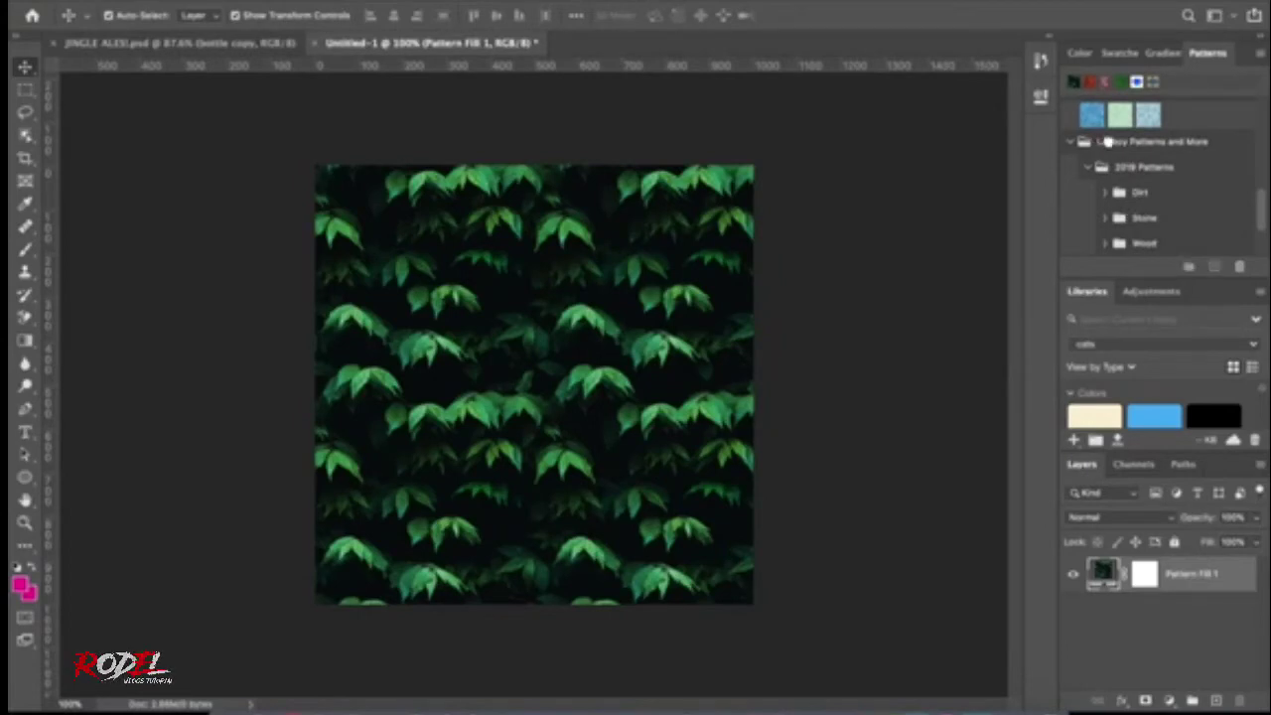
pyautogui.click(1110, 144)
# Step: Expand the Wood group under 2019 Patterns to list its swatches
pyautogui.scroll(-1, 1129, 174)
pyautogui.scroll(-3, 1129, 174)
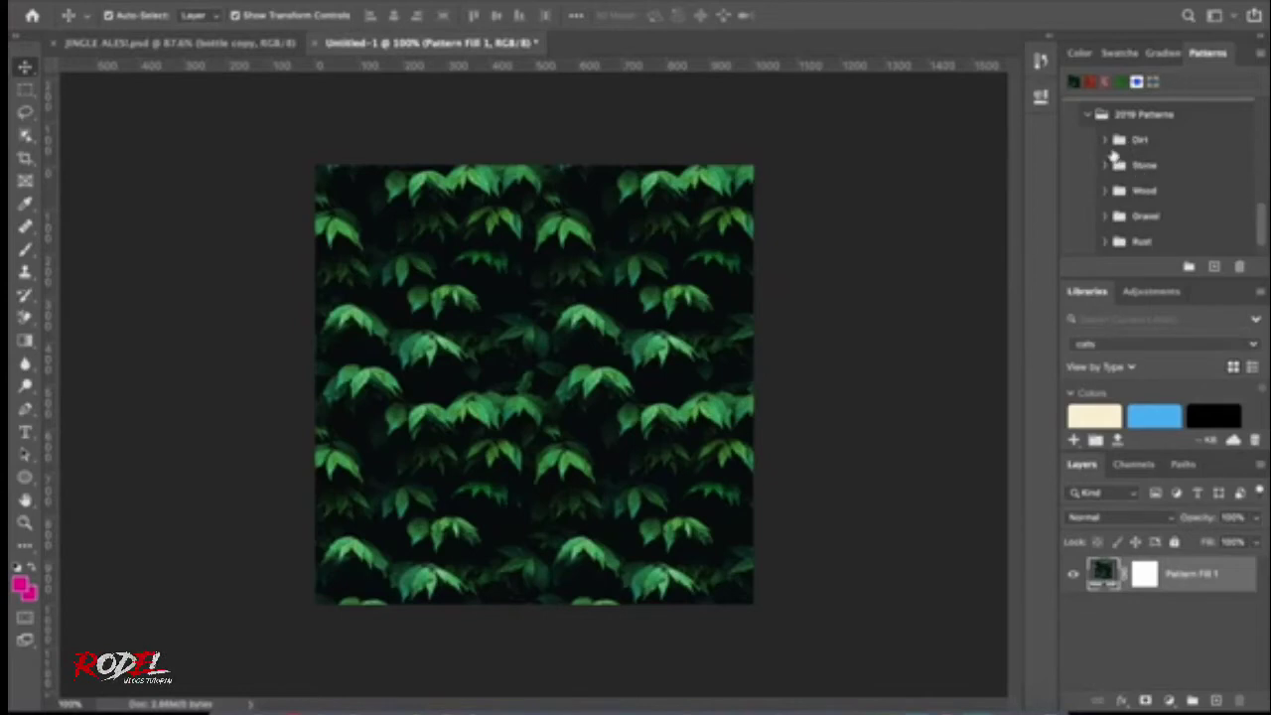
pyautogui.scroll(-1, 1120, 174)
pyautogui.click(1104, 179)
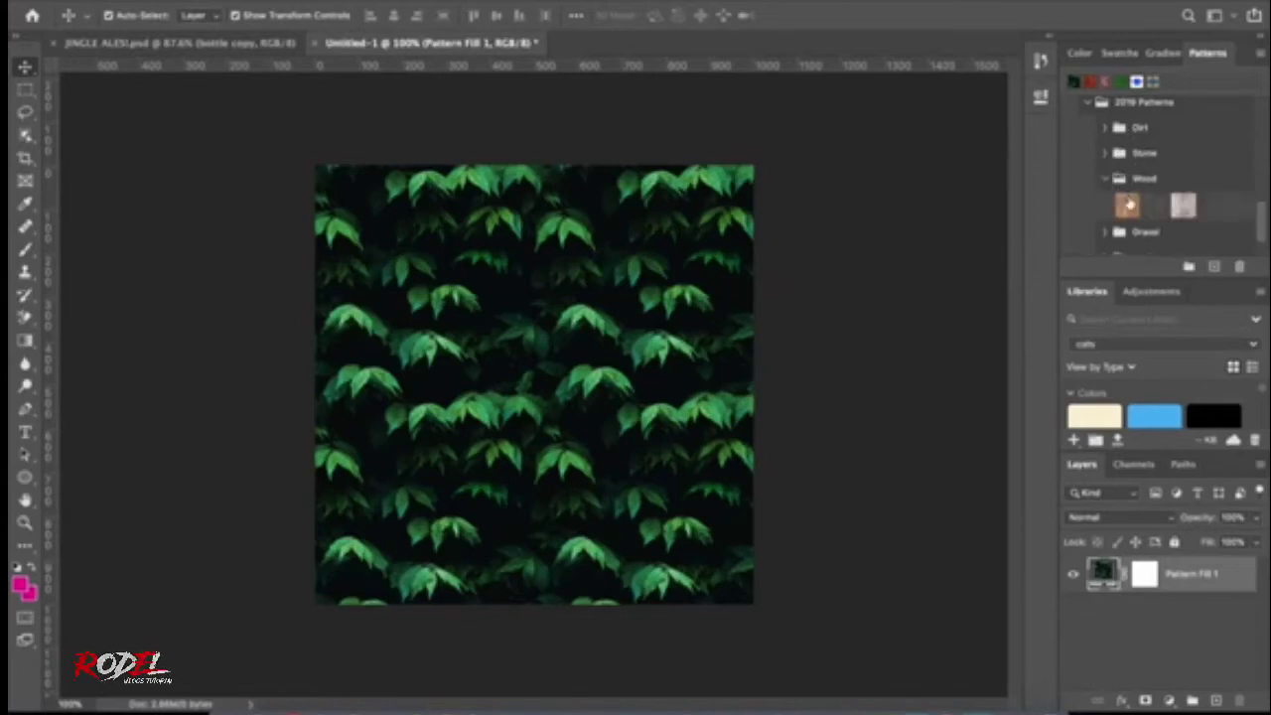
pyautogui.scroll(-2, 1132, 204)
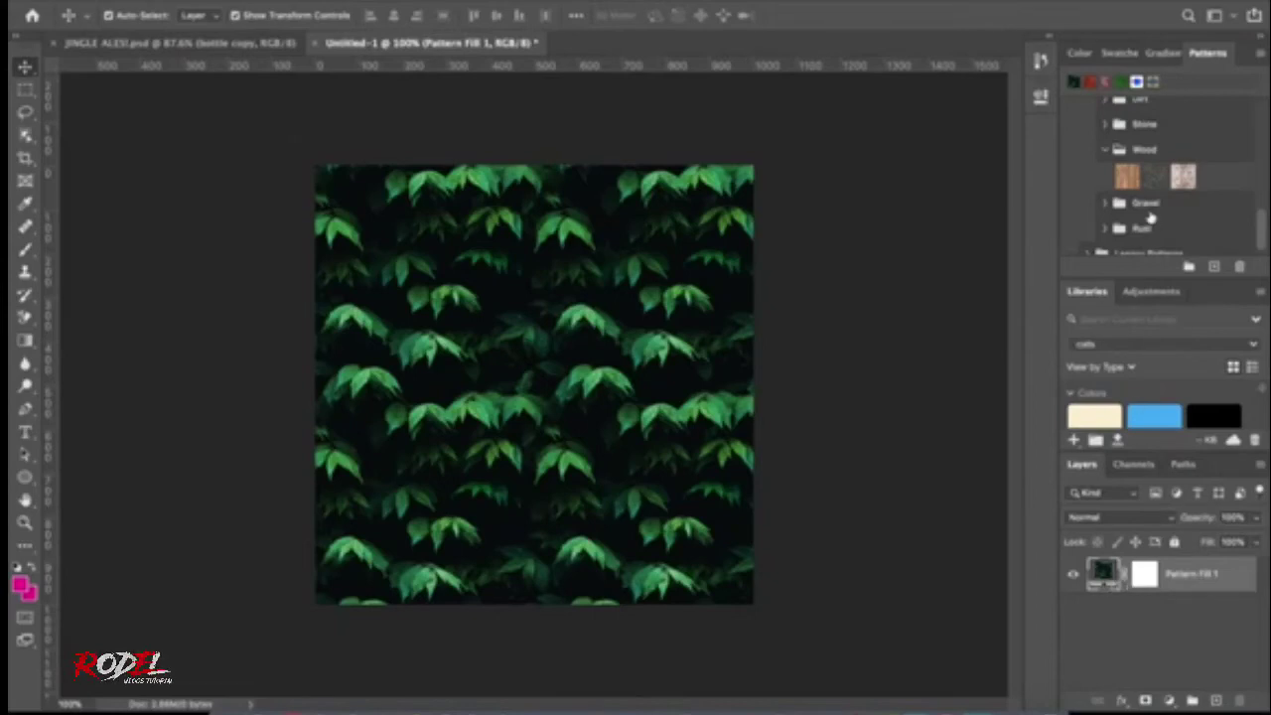
# Step: Refill the canvas with the first Wood plank pattern, leaving its fill settings unchanged
pyautogui.click(1126, 178)
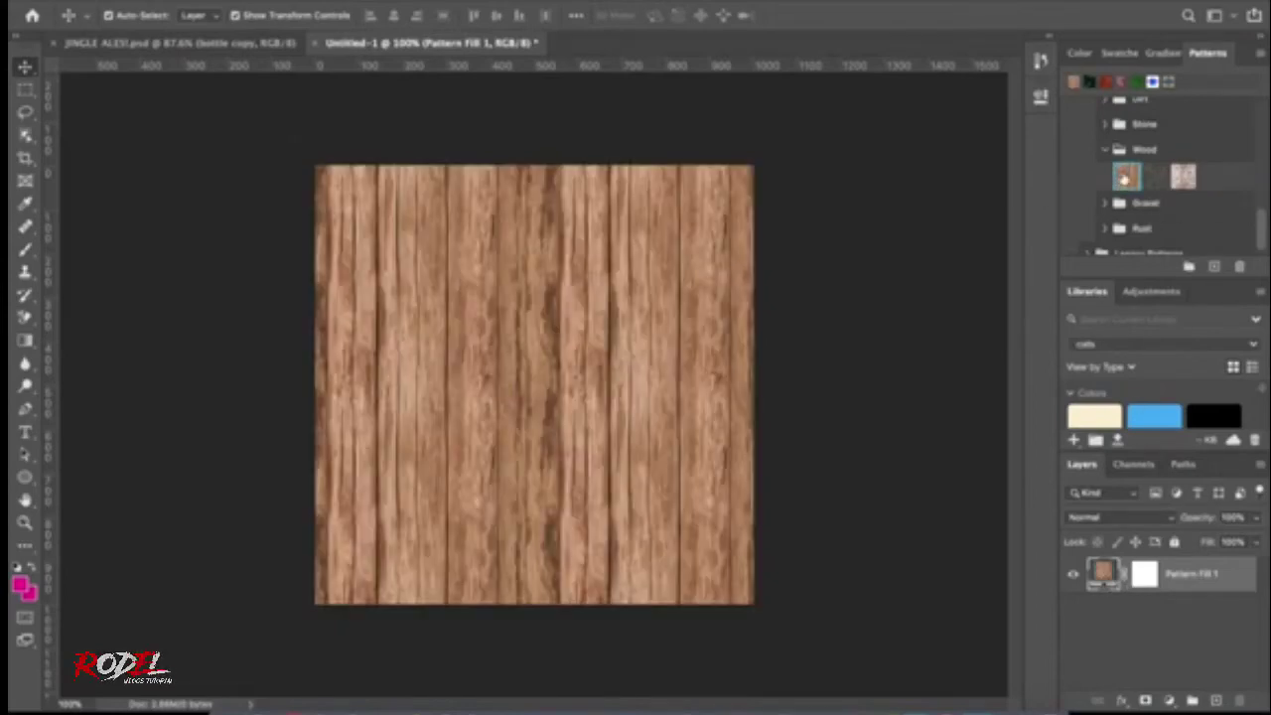
pyautogui.doubleClick(1102, 574)
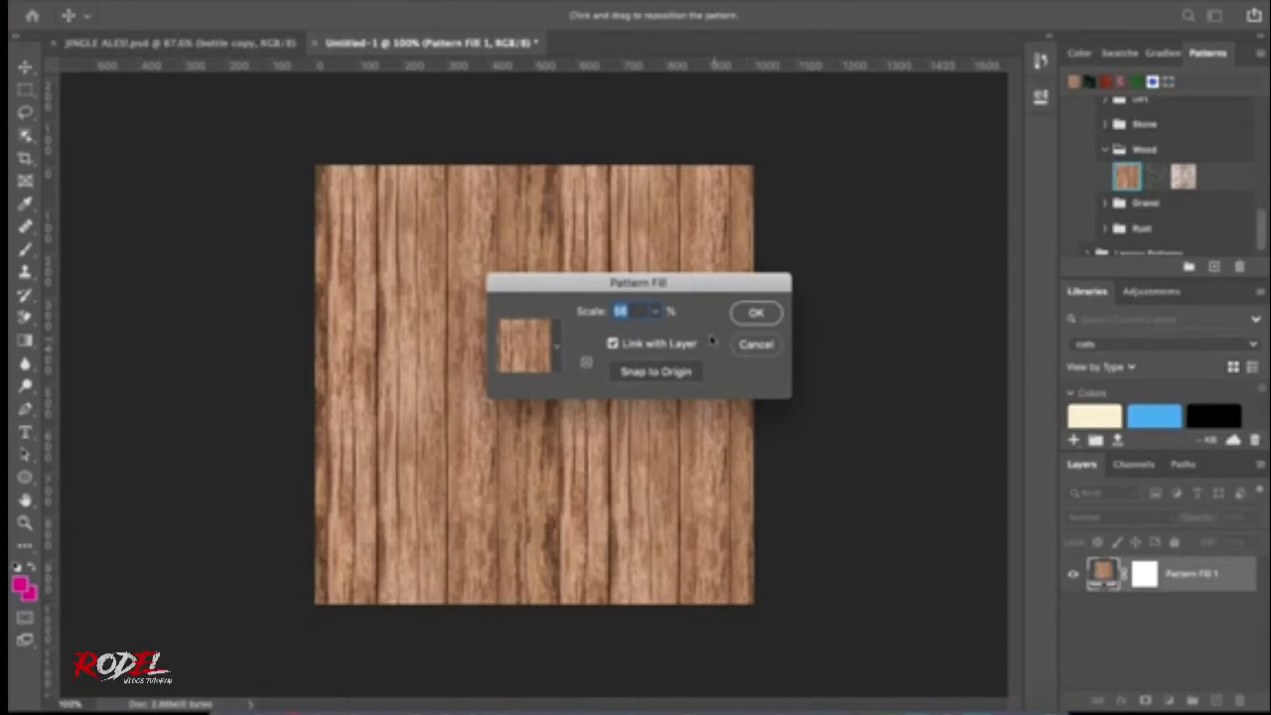
pyautogui.click(761, 352)
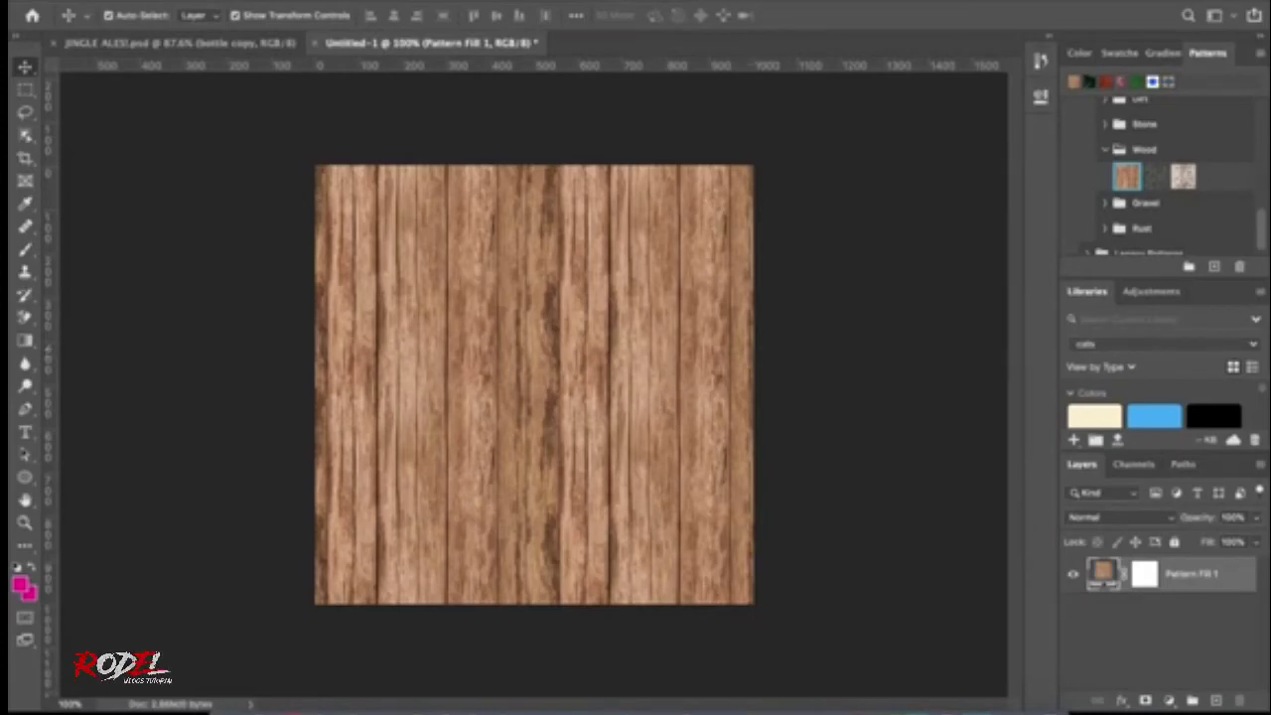
# Step: Open the dark crumpled paper JPG from the Desktop as a new Photoshop document
pyautogui.click(227, 701)
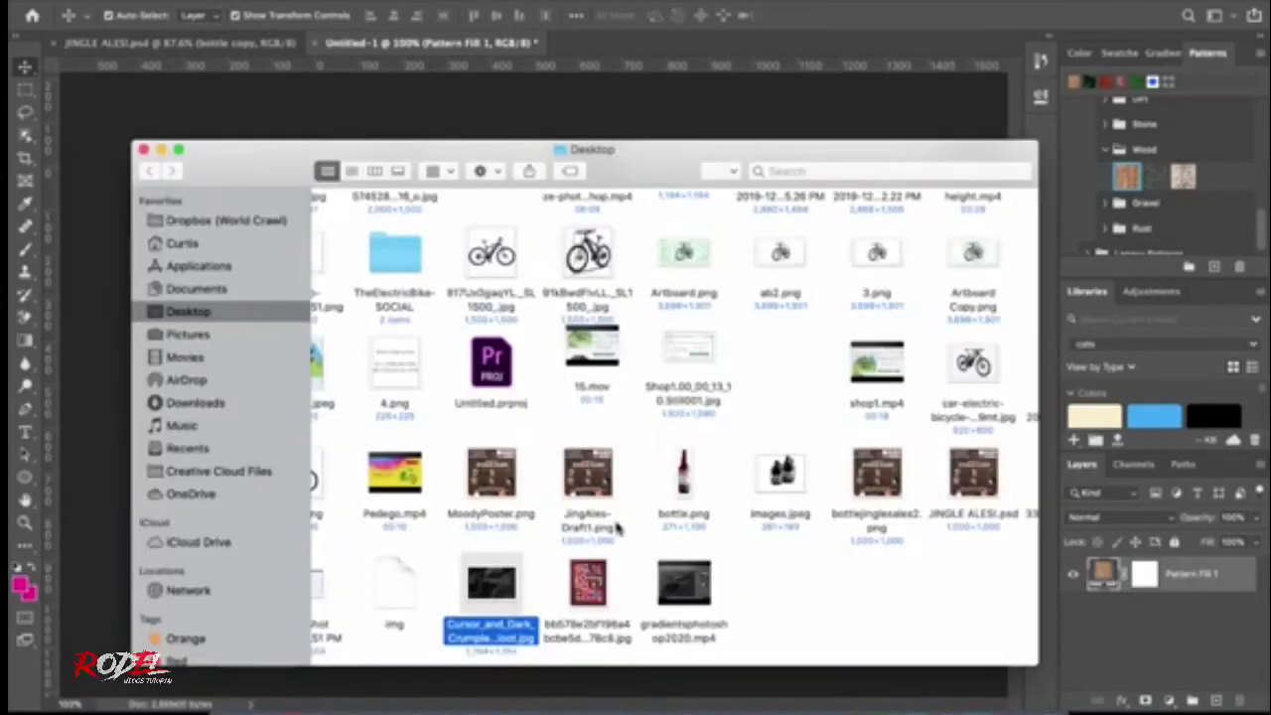
pyautogui.moveTo(484, 608); pyautogui.dragTo(607, 45)
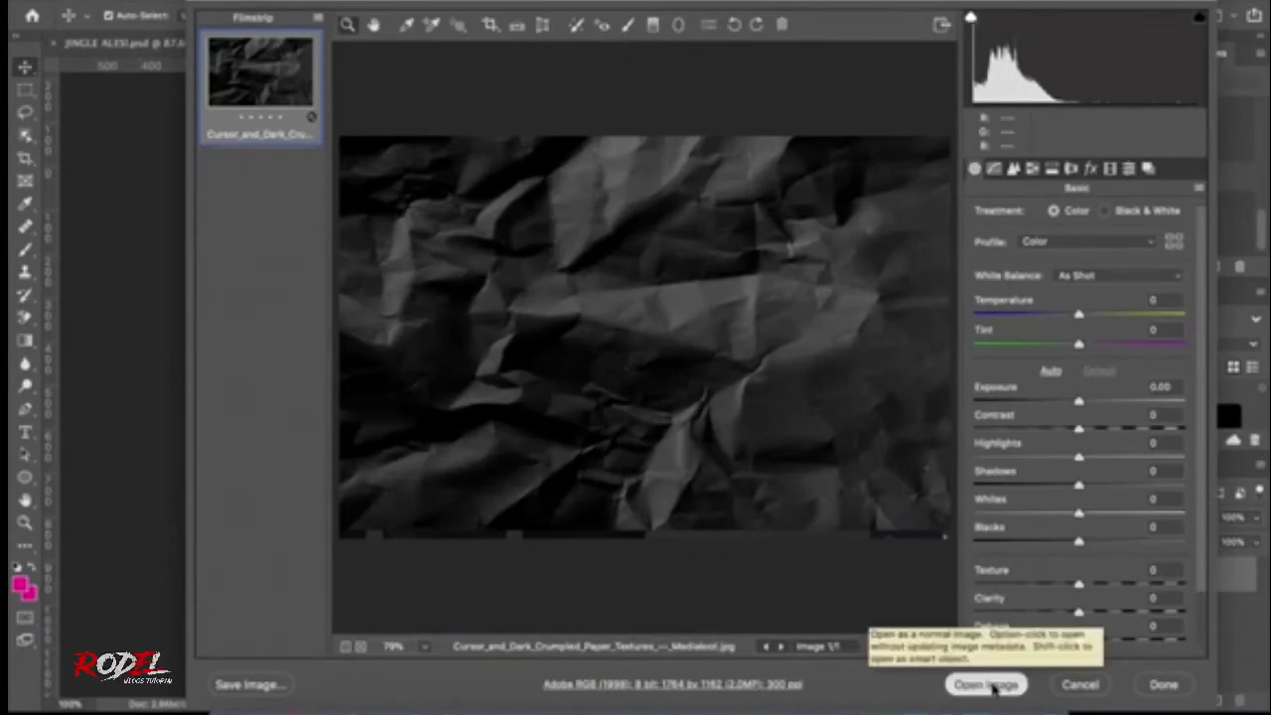
pyautogui.click(988, 685)
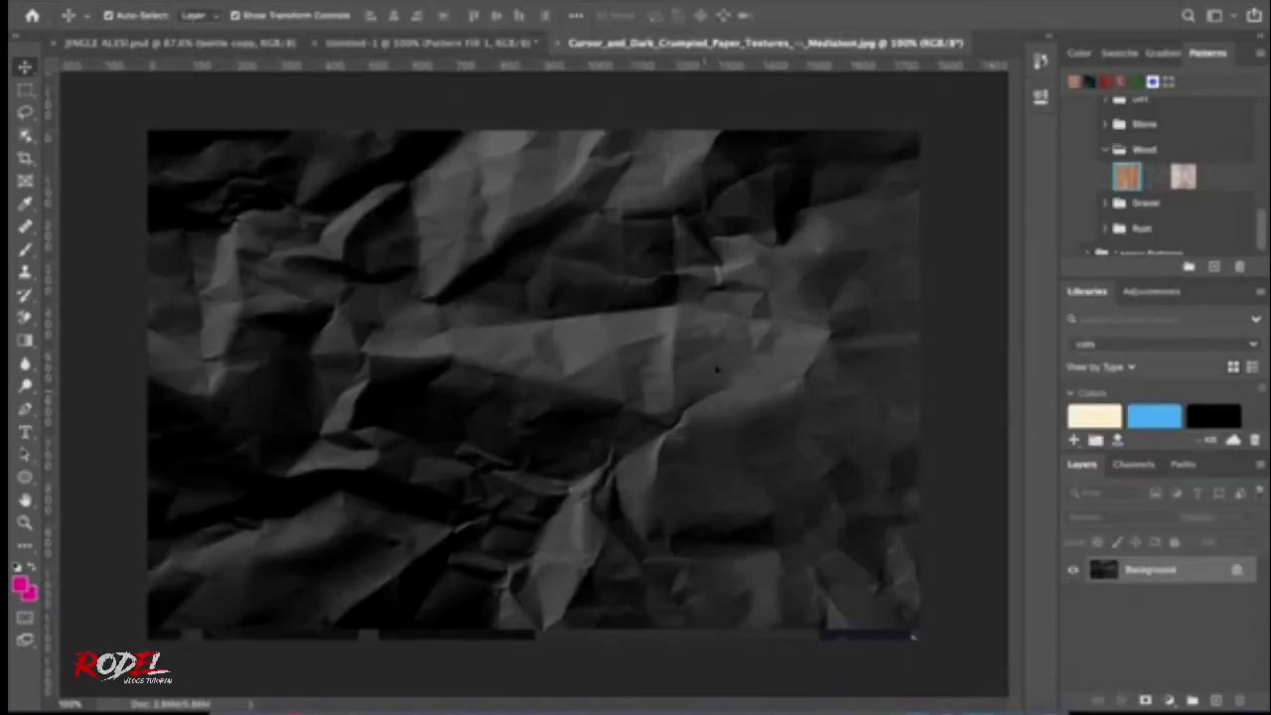
# Step: Collapse Legacy Patterns and More, then create an empty pattern group named 'Paper'
pyautogui.scroll(3, 1102, 151)
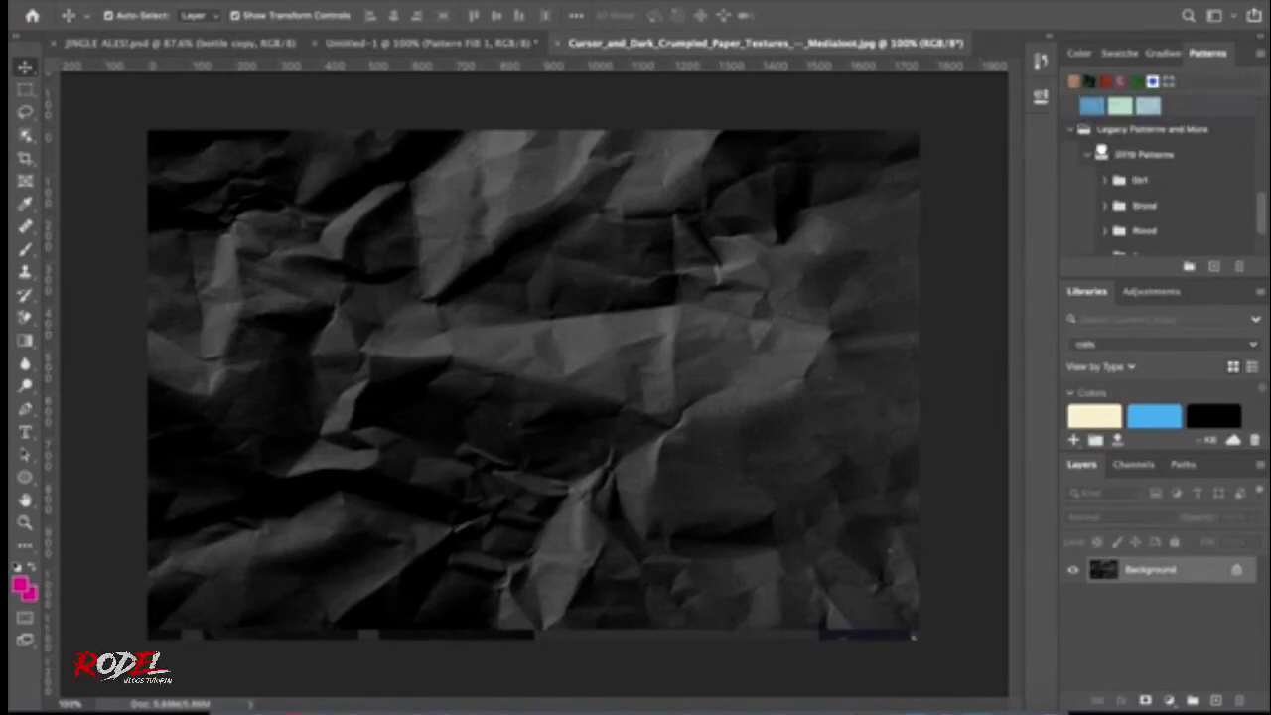
pyautogui.click(1072, 152)
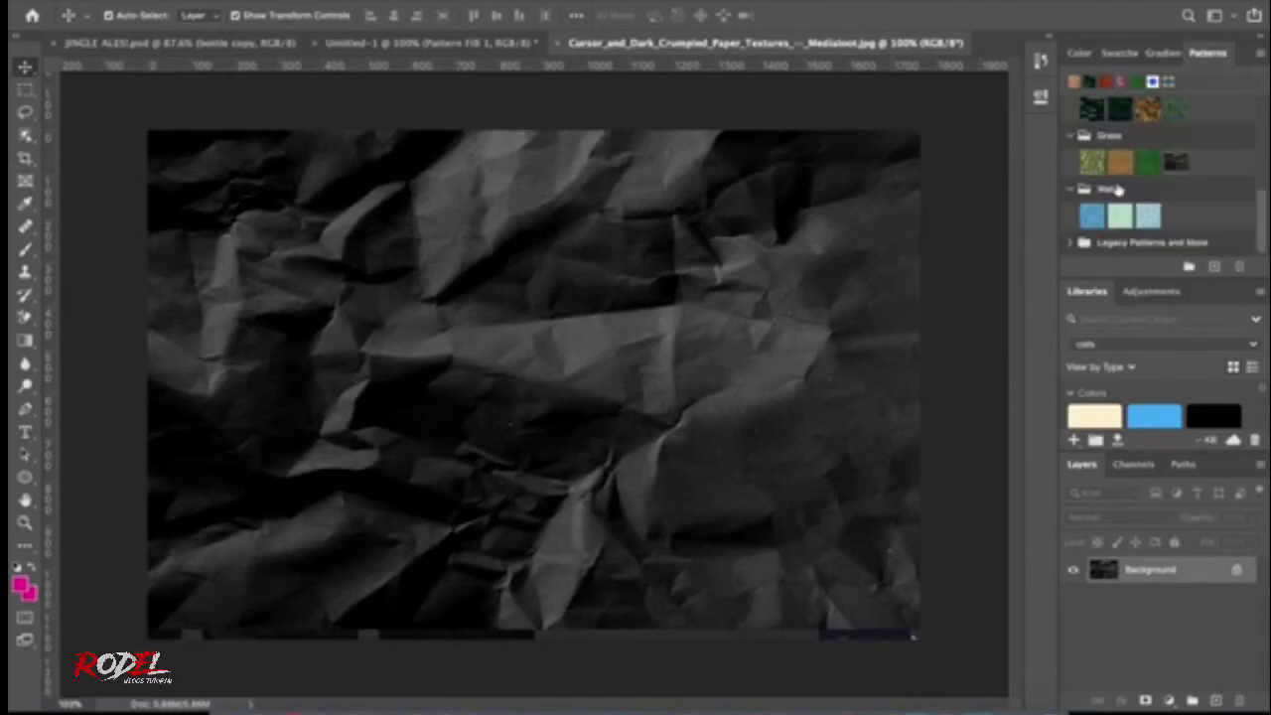
pyautogui.scroll(3, 1124, 213)
pyautogui.scroll(3, 1124, 213)
pyautogui.scroll(-3, 1123, 211)
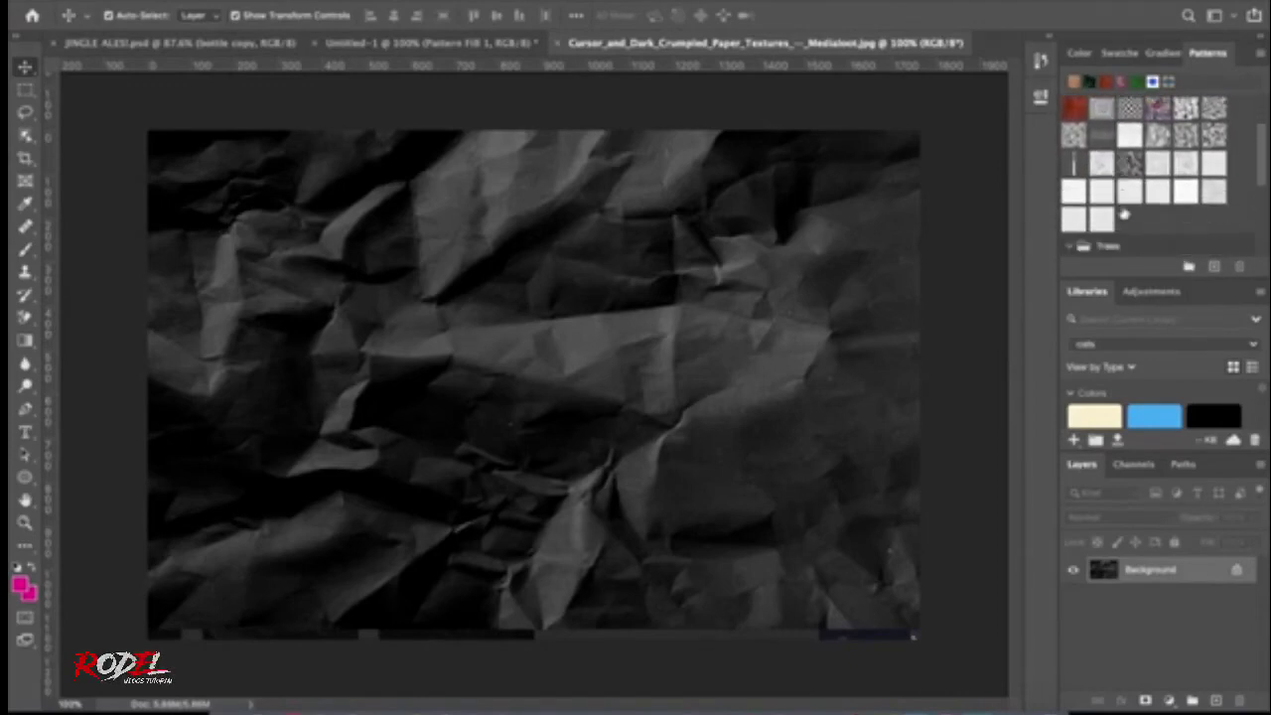
pyautogui.scroll(-3, 1123, 211)
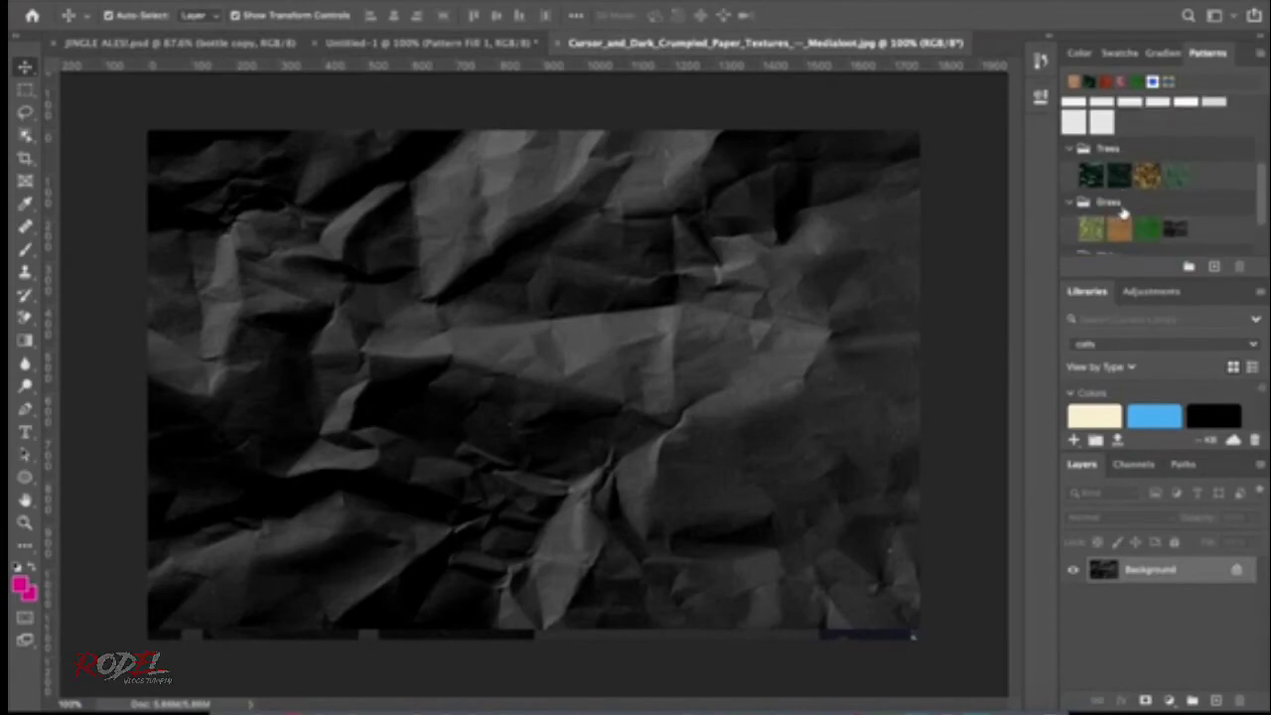
pyautogui.click(1188, 267)
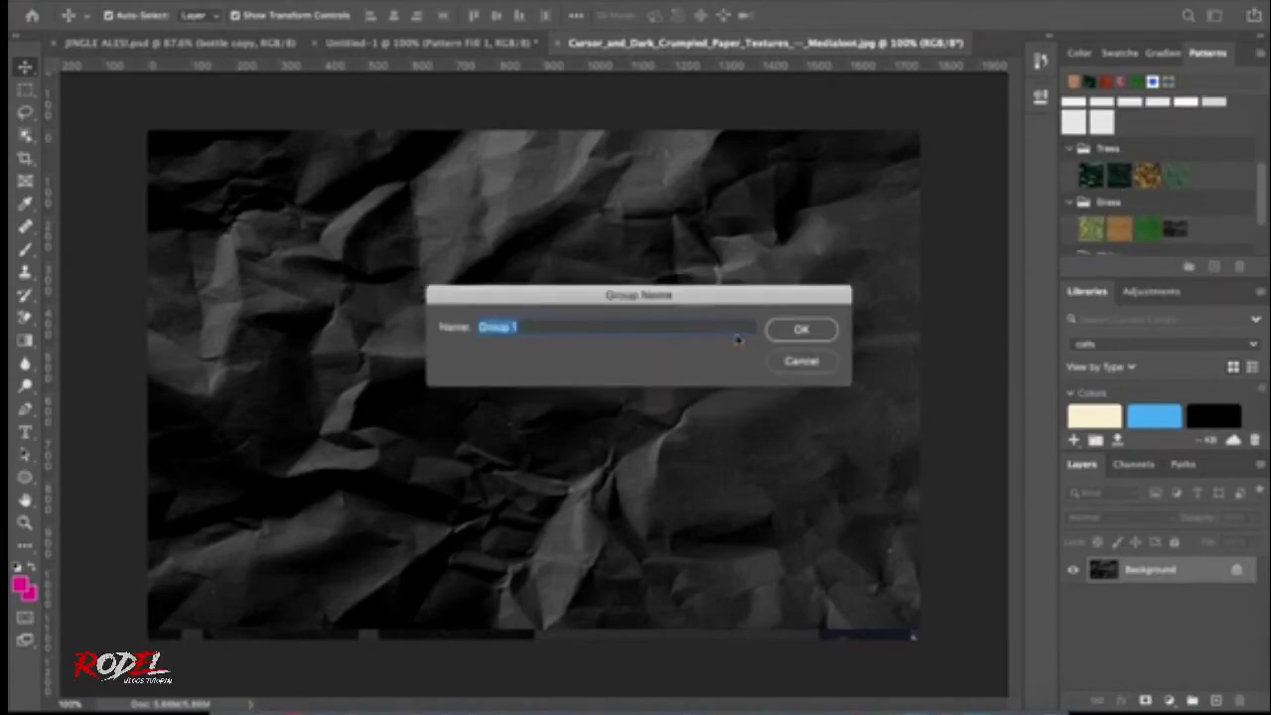
pyautogui.write('Pa')
pyautogui.write('per')
pyautogui.click(813, 334)
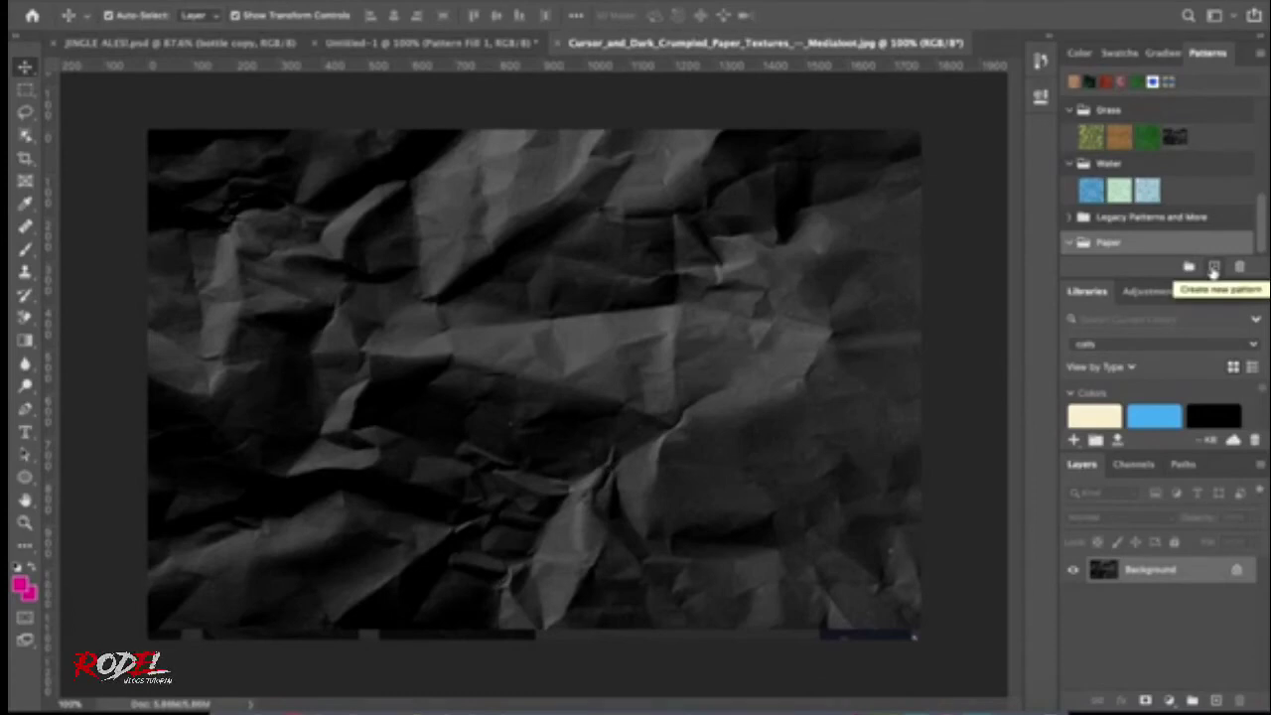
# Step: Define the crumpled image as pattern 'Black Crumpled Paper' in the Paper group
pyautogui.click(1213, 271)
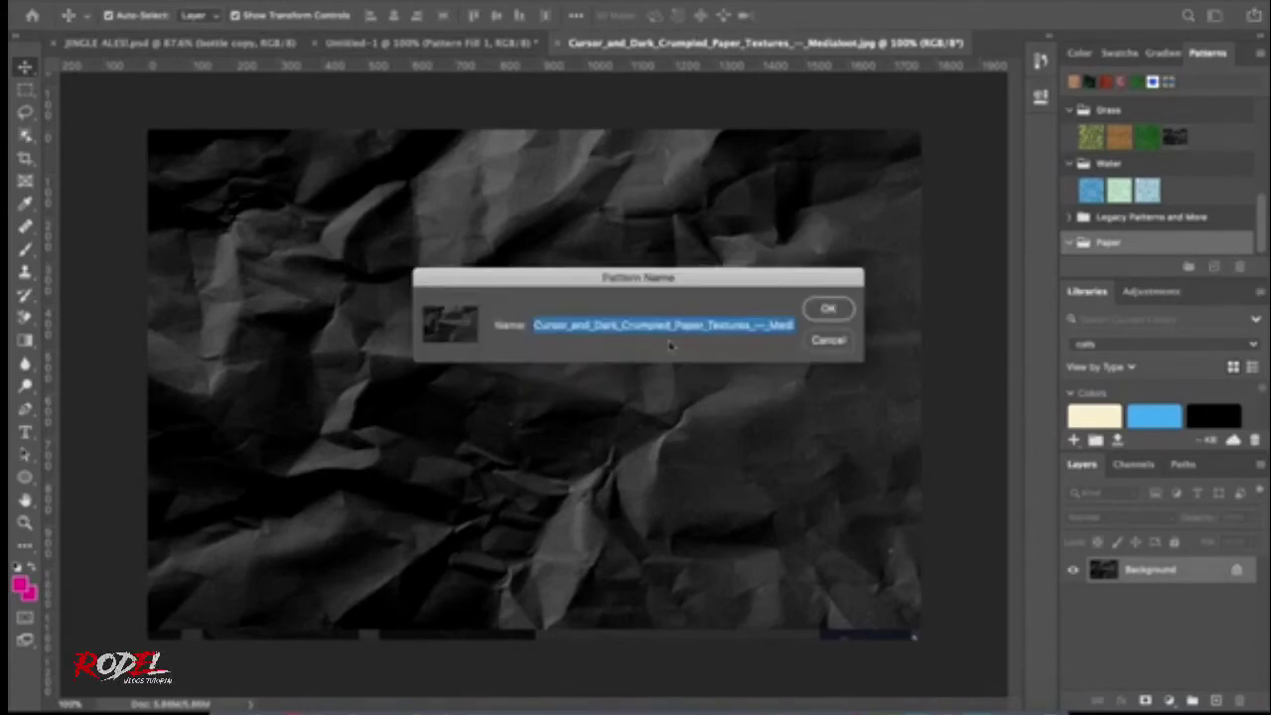
pyautogui.write('Darkk')
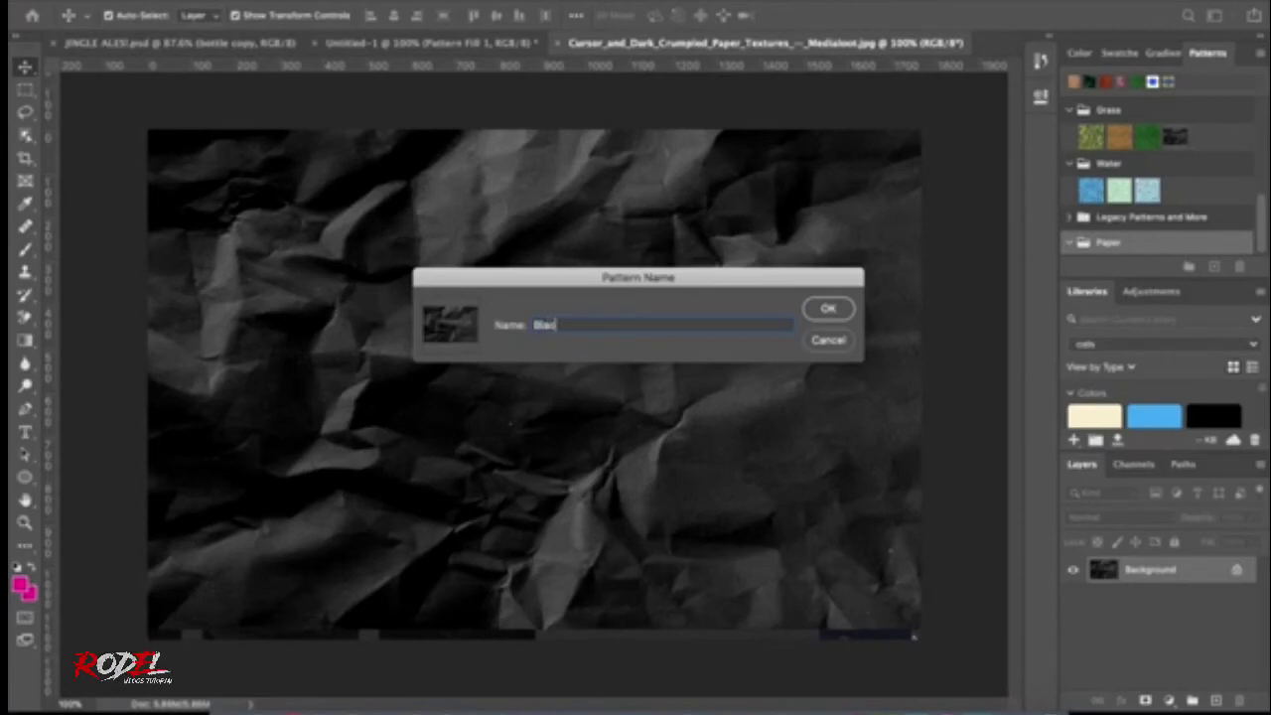
pyautogui.write(' Crumpled')
pyautogui.write(' Paper')
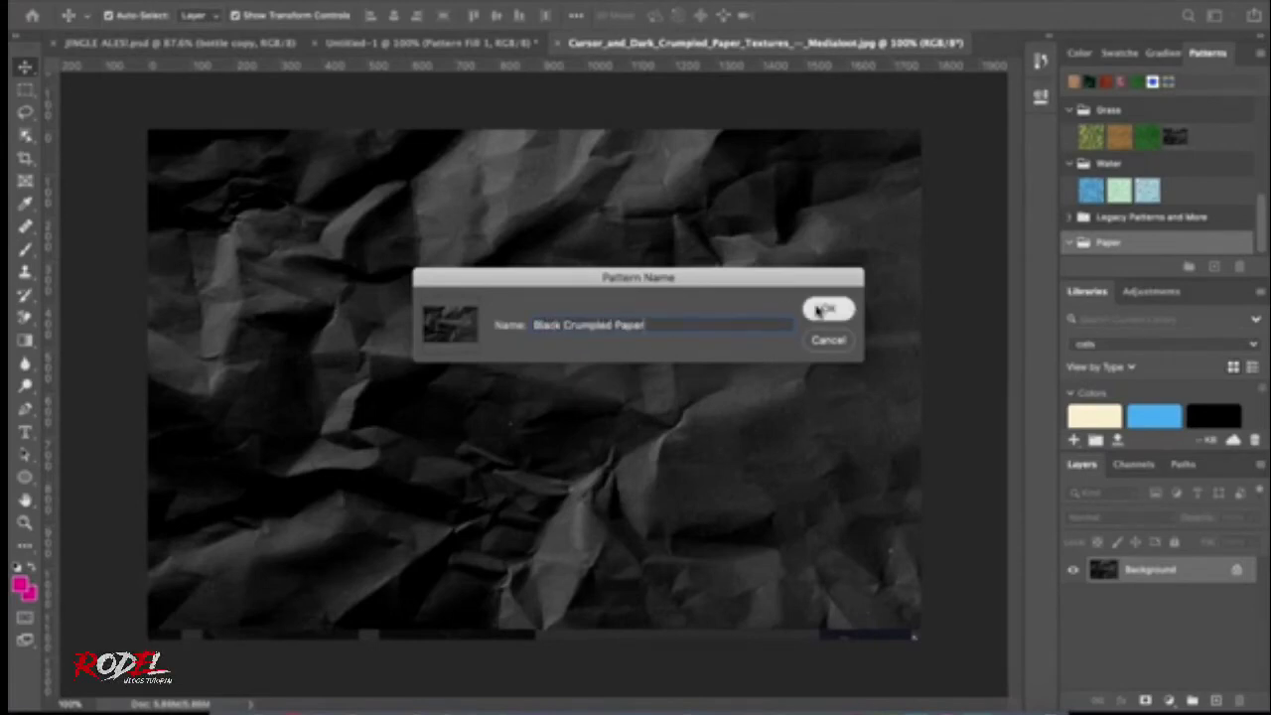
pyautogui.click(827, 308)
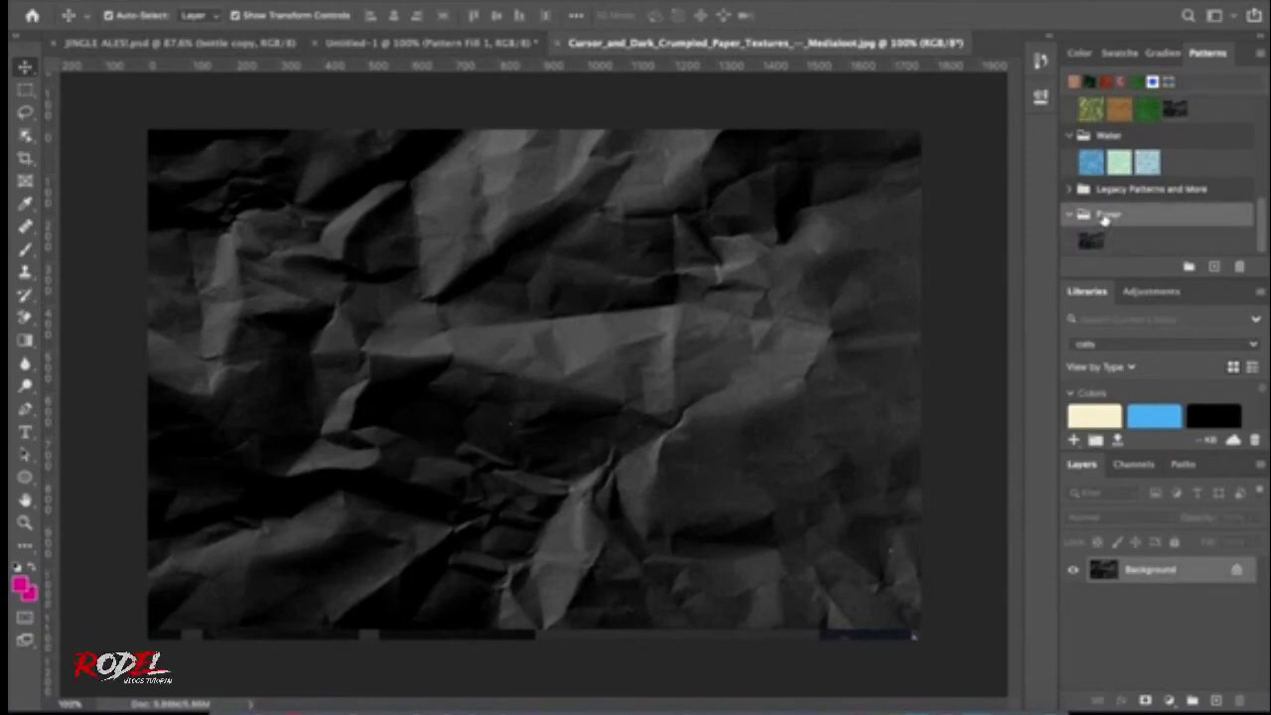
# Step: Create a new 1000 × 1000 px document with White background contents
pyautogui.click(139, 2)
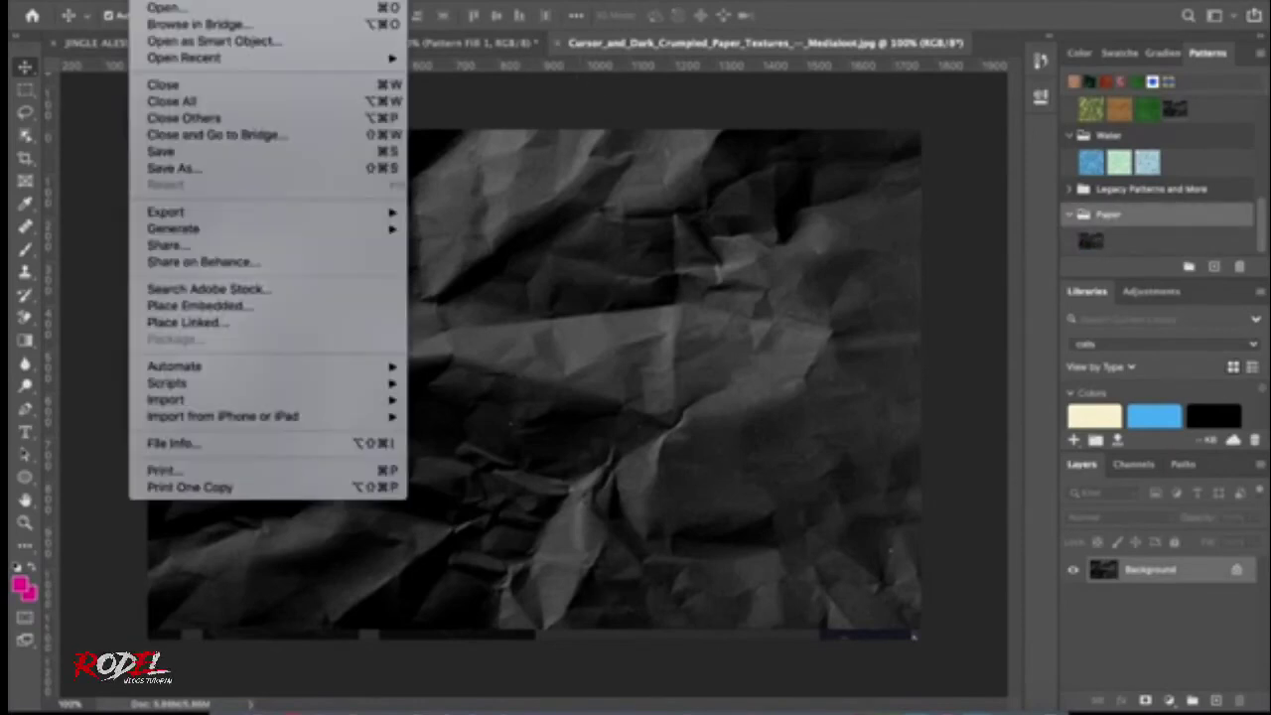
pyautogui.click(159, 2)
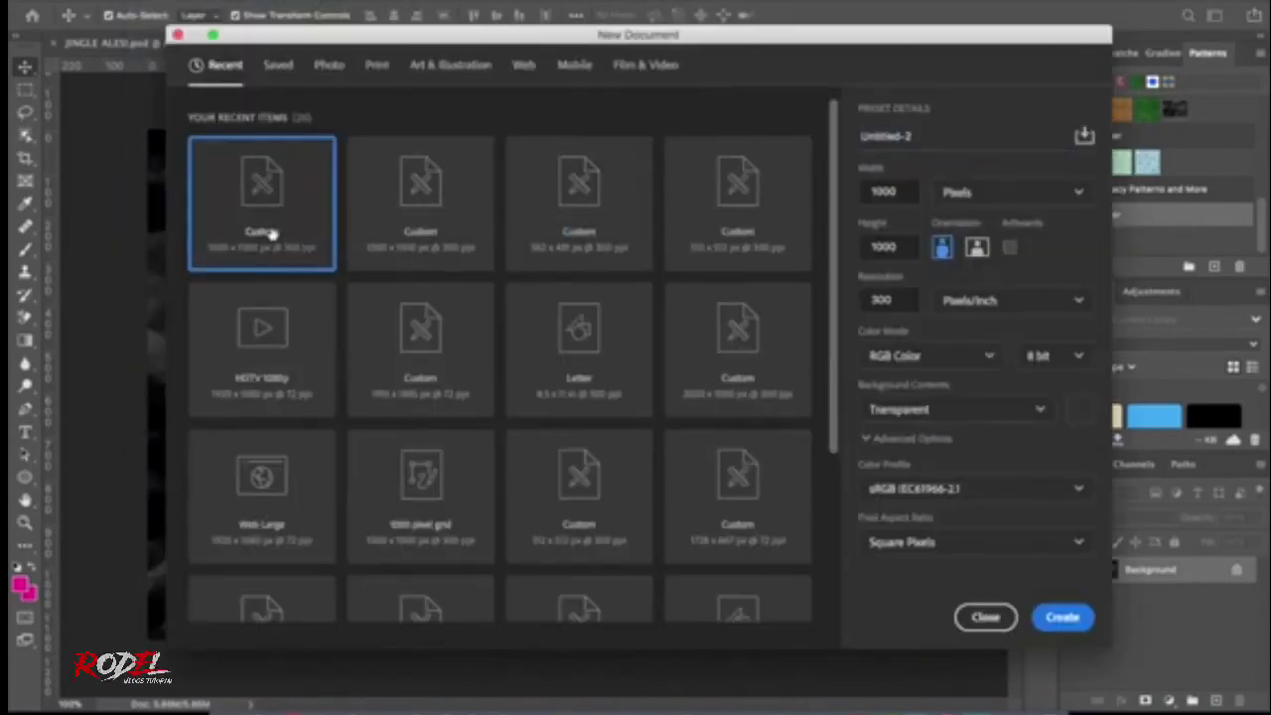
pyautogui.click(943, 412)
pyautogui.click(921, 454)
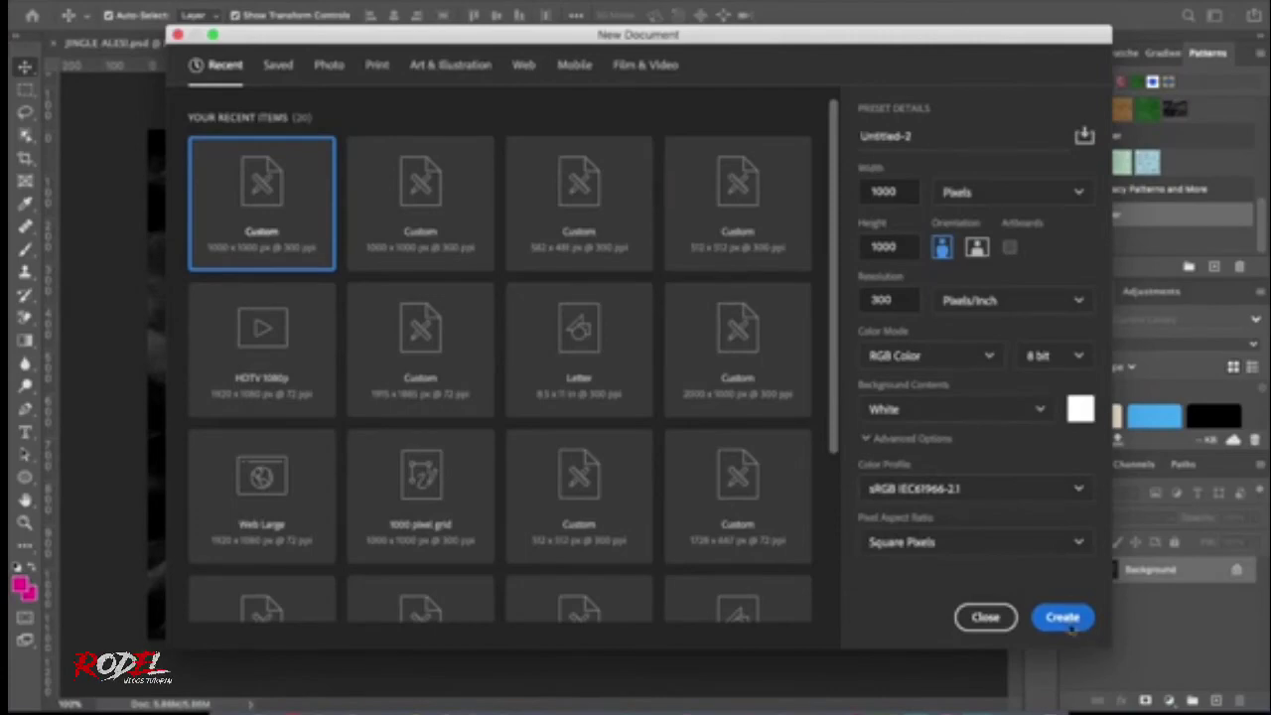
pyautogui.click(1073, 630)
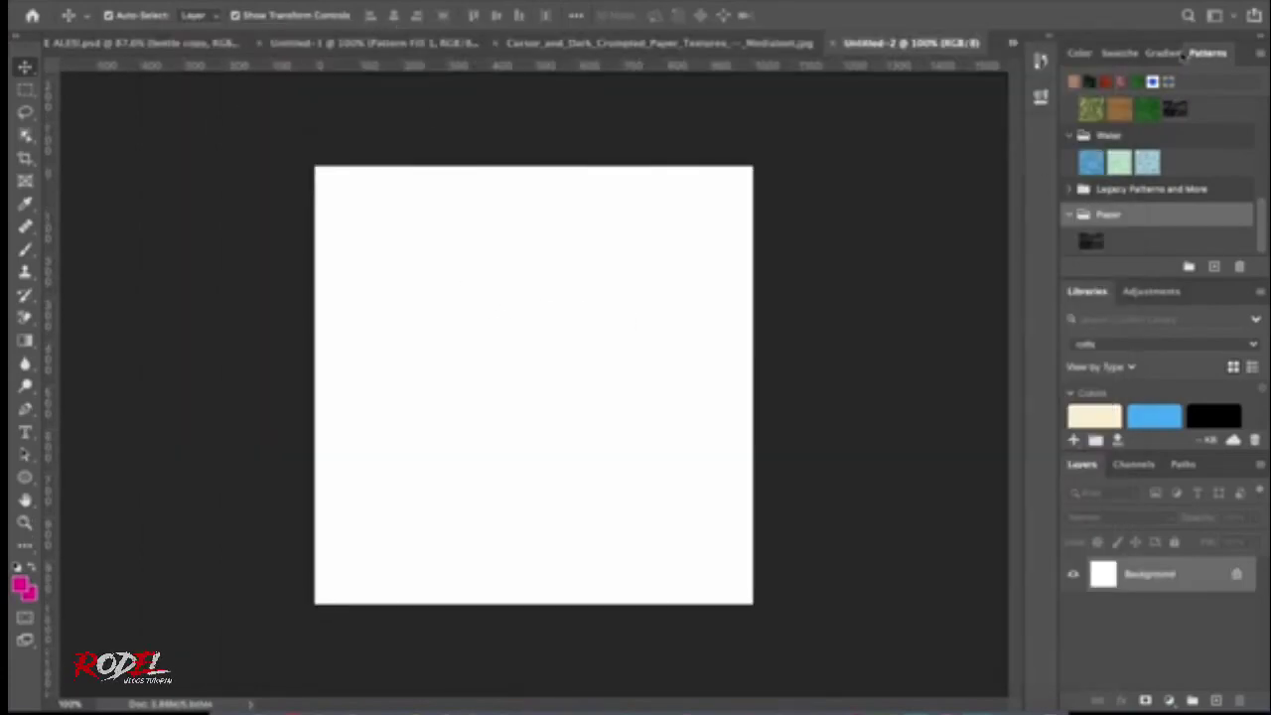
# Step: Drag the Black Crumpled Paper pattern onto Untitled-2 to create Pattern Fill 1 above Layer 0
pyautogui.click(1091, 241)
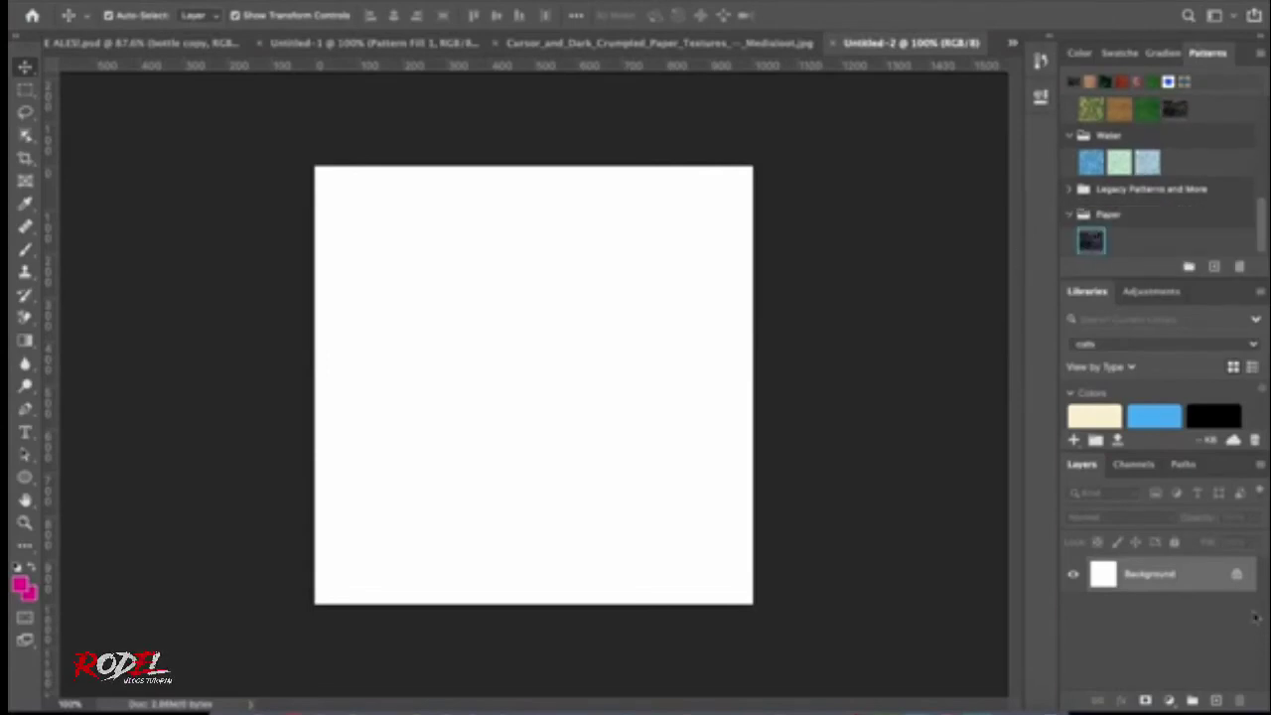
pyautogui.click(1237, 574)
pyautogui.moveTo(1091, 241)
pyautogui.mouseDown()
pyautogui.moveTo(696, 246)
pyautogui.moveTo(576, 264)
pyautogui.mouseUp()
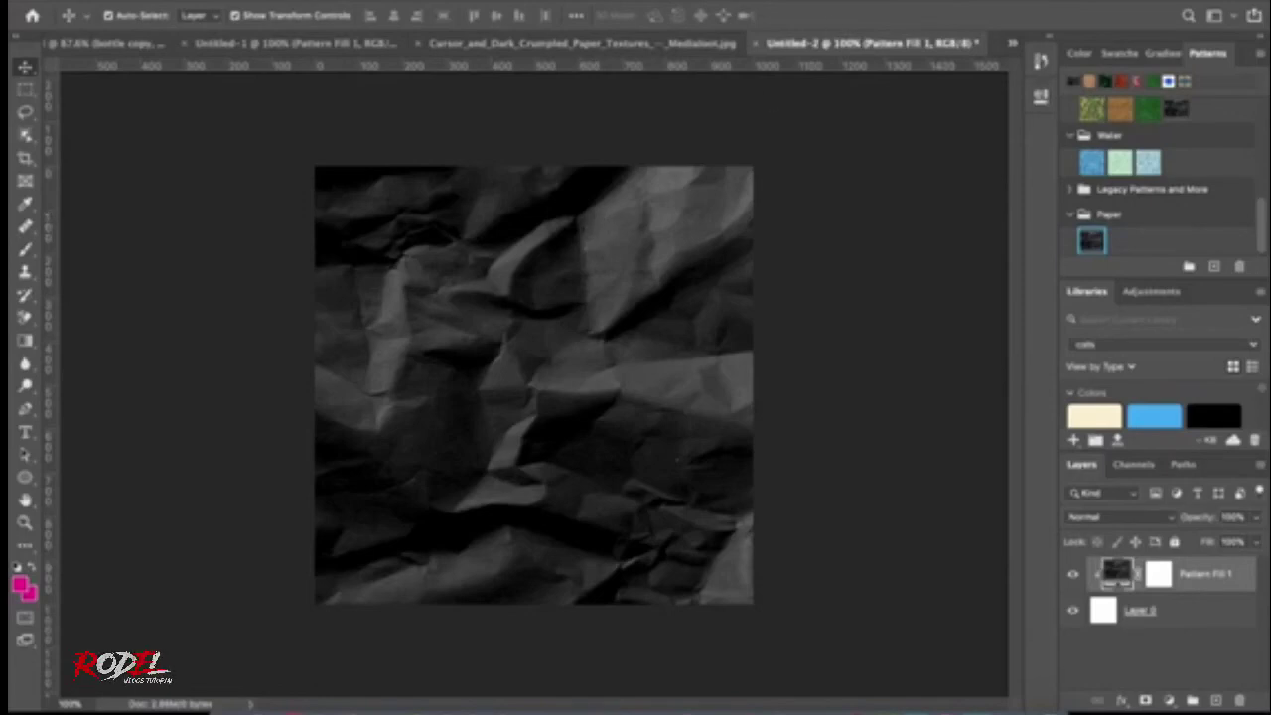
pyautogui.click(978, 5)
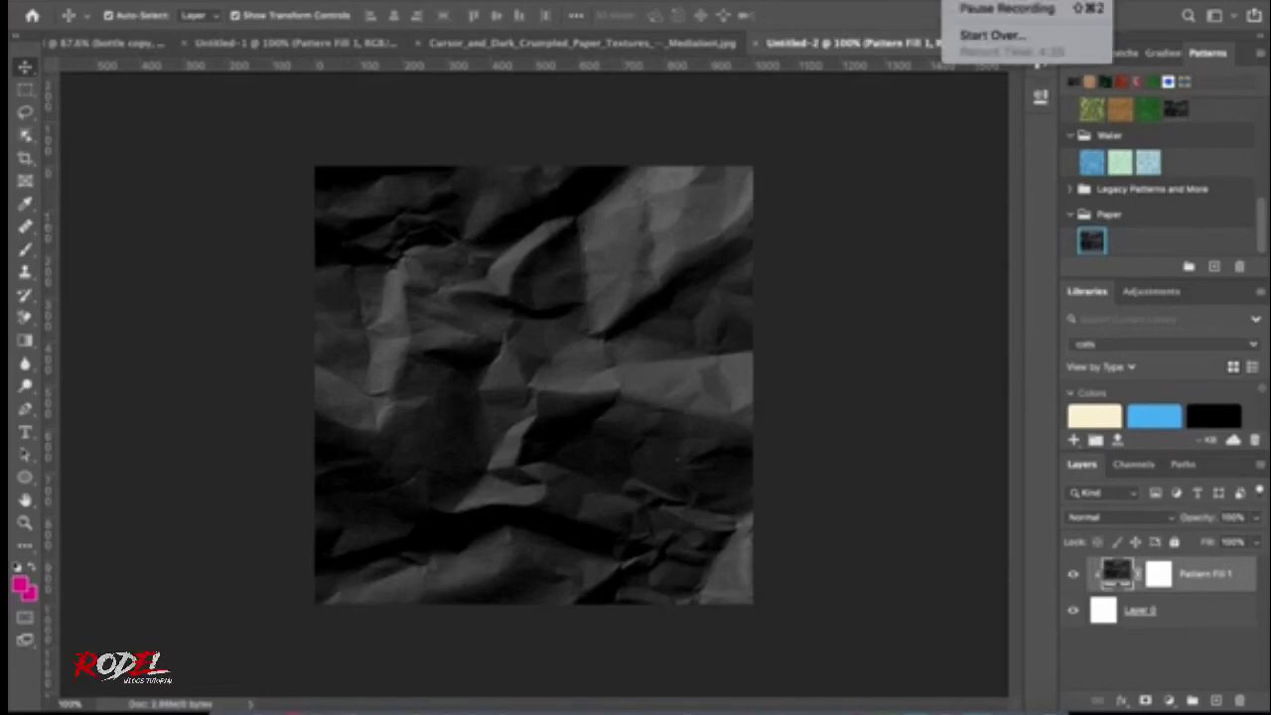